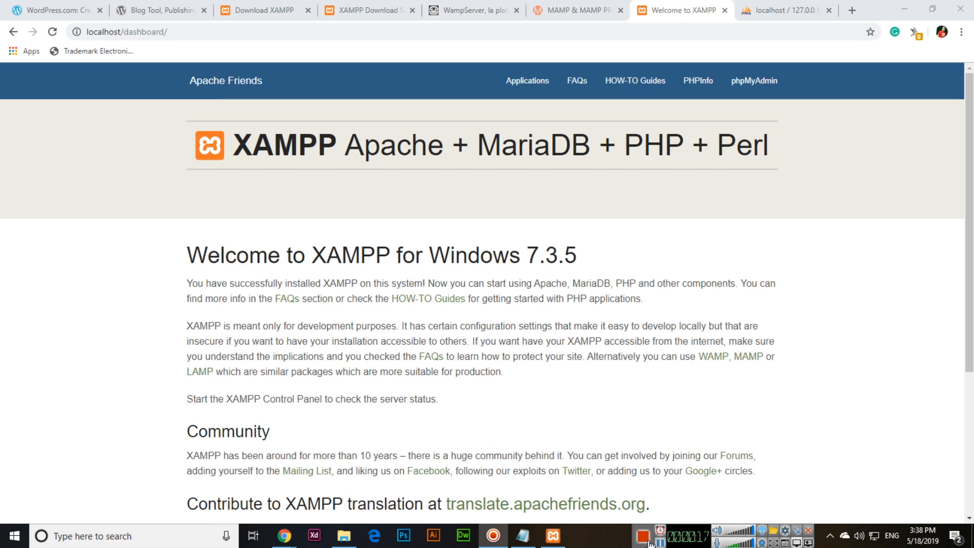
Step: From the wordpress.org tab, go to the Get WordPress download page
{"action": "left_click", "coordinate": [161, 10]}
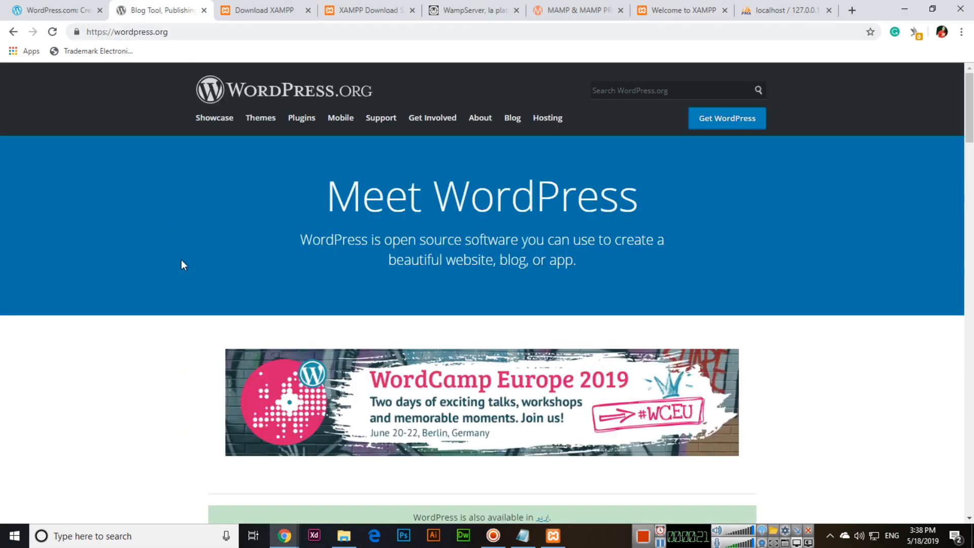
{"action": "left_click", "coordinate": [736, 129]}
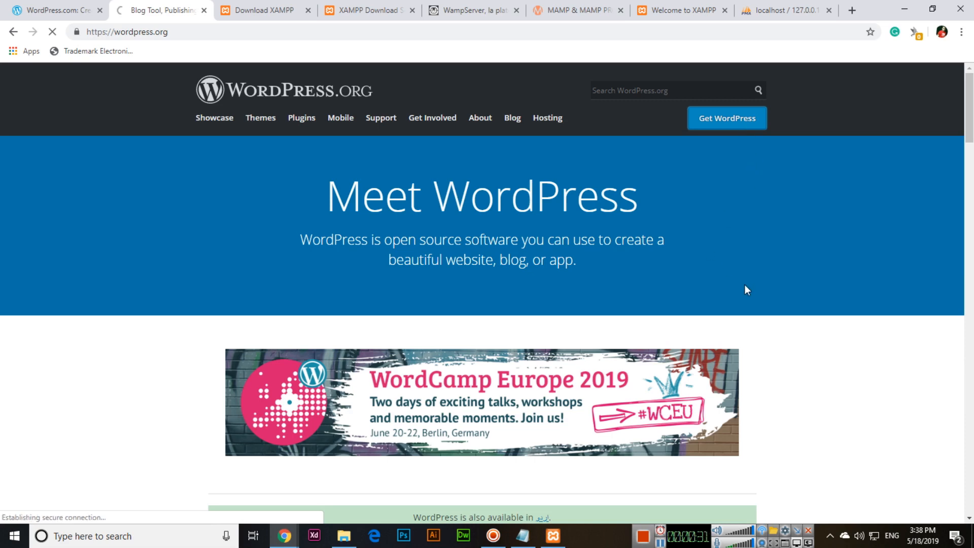
{"action": "scroll", "coordinate": [762, 289], "scroll_direction": "down", "scroll_amount": 5}
{"action": "scroll", "coordinate": [763, 291], "scroll_direction": "up", "scroll_amount": 5}
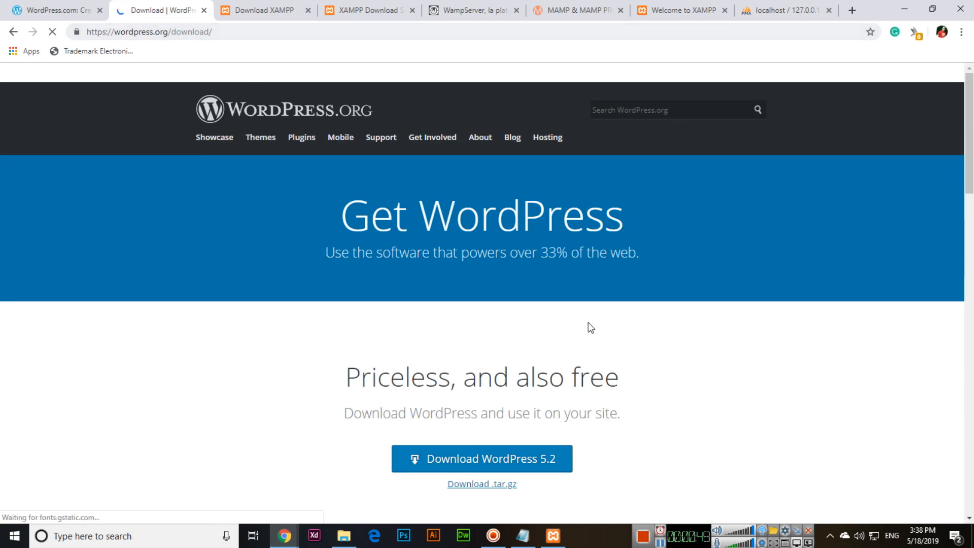
Step: Download wordpress-5.2.zip (11.6 MB) and let it finish in the download bar
{"action": "scroll", "coordinate": [585, 328], "scroll_direction": "down", "scroll_amount": 1}
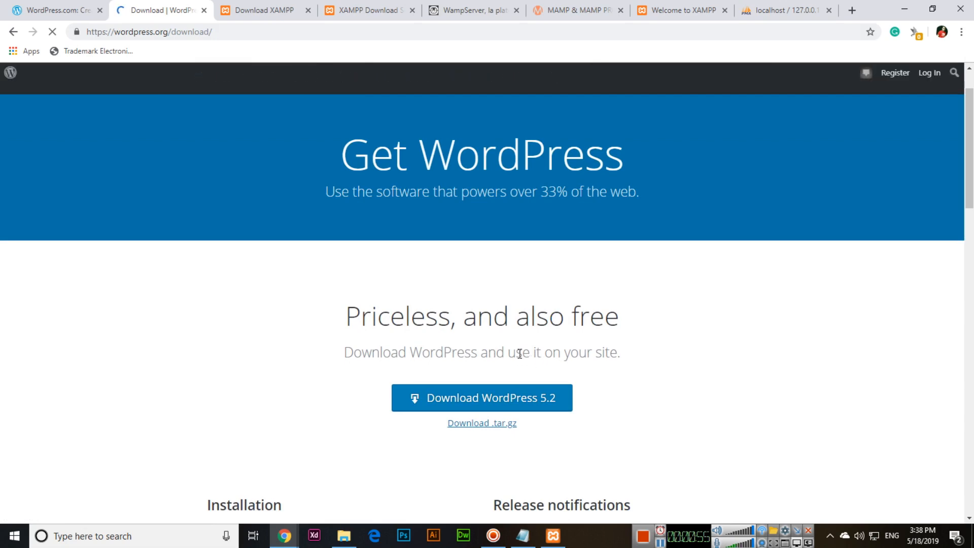
{"action": "scroll", "coordinate": [519, 351], "scroll_direction": "down", "scroll_amount": 3}
{"action": "left_click", "coordinate": [521, 225]}
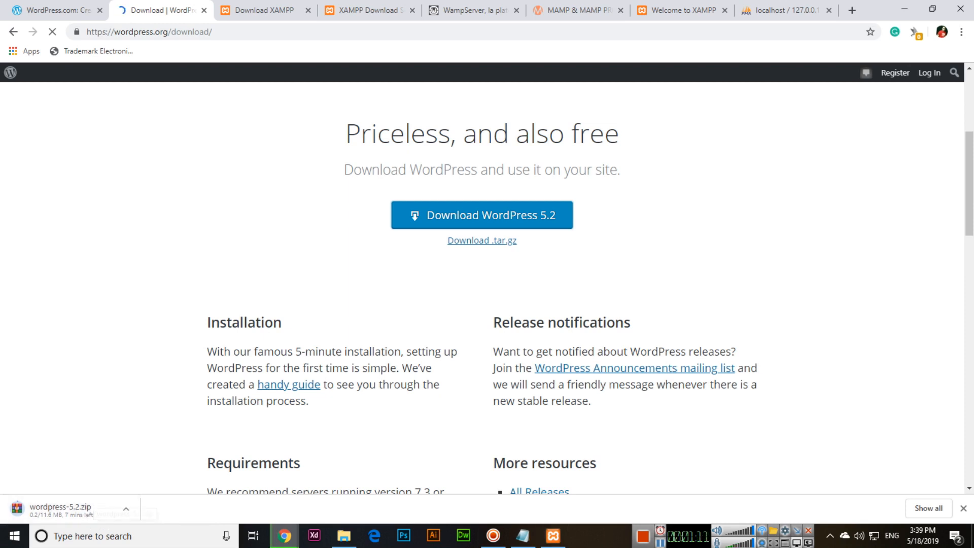
{"action": "left_click", "coordinate": [660, 542]}
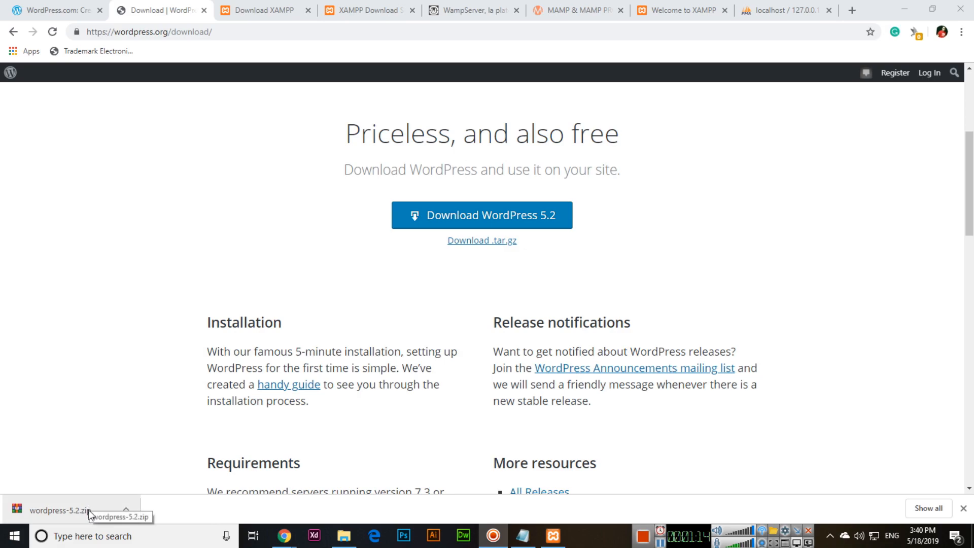
Step: Extract wordpress-5.2.zip on the desktop with WinRAR into a wordpress folder
{"action": "key", "text": "super+d"}
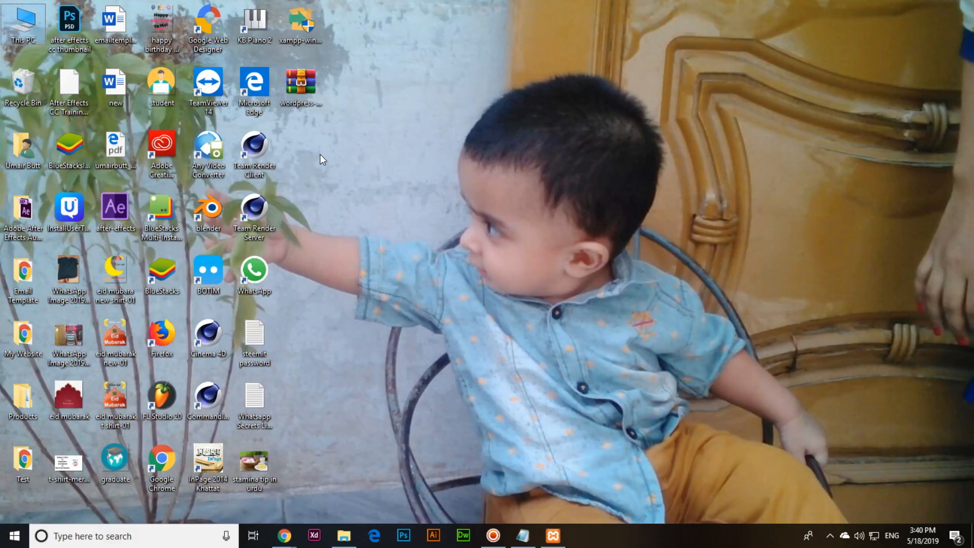
{"action": "right_click", "coordinate": [299, 93]}
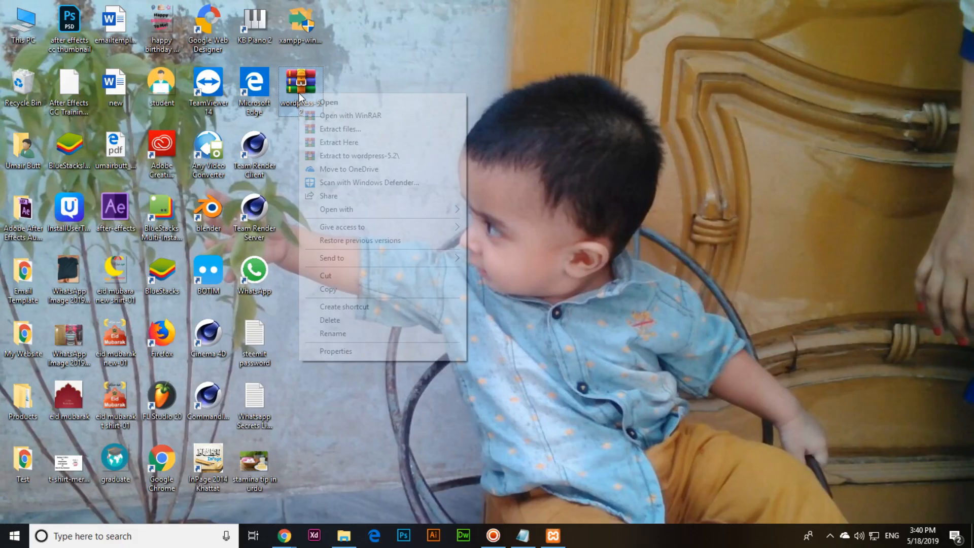
{"action": "left_click", "coordinate": [334, 130]}
{"action": "key", "text": "Return"}
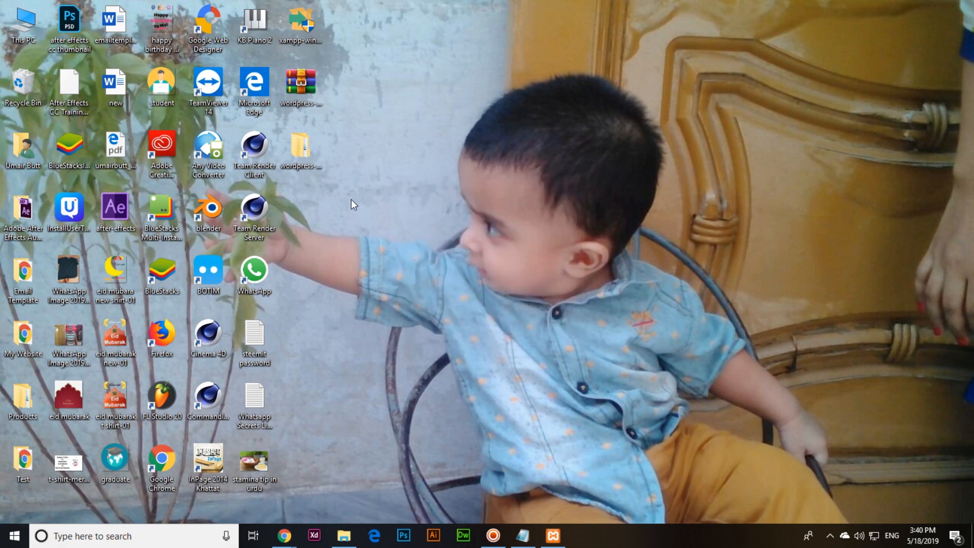
Step: Open the extracted wordpress-5.2 folder and dock its window on the right side
{"action": "double_click", "coordinate": [304, 147]}
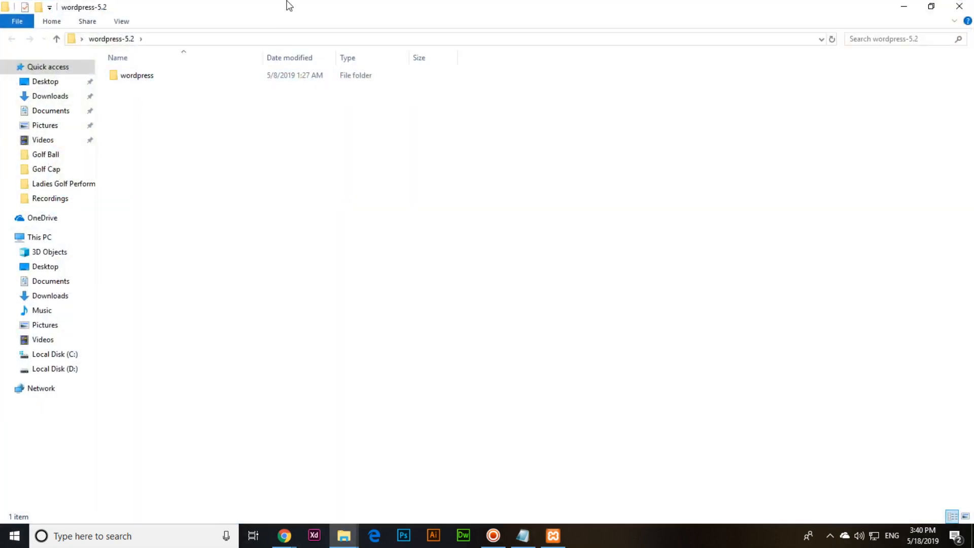
{"action": "double_click", "coordinate": [162, 76]}
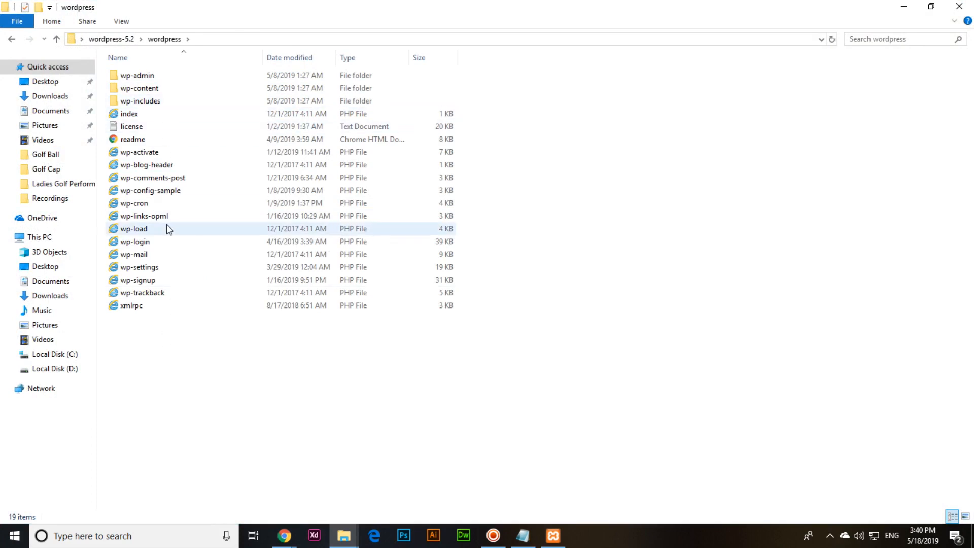
{"action": "key", "text": "alt+Left"}
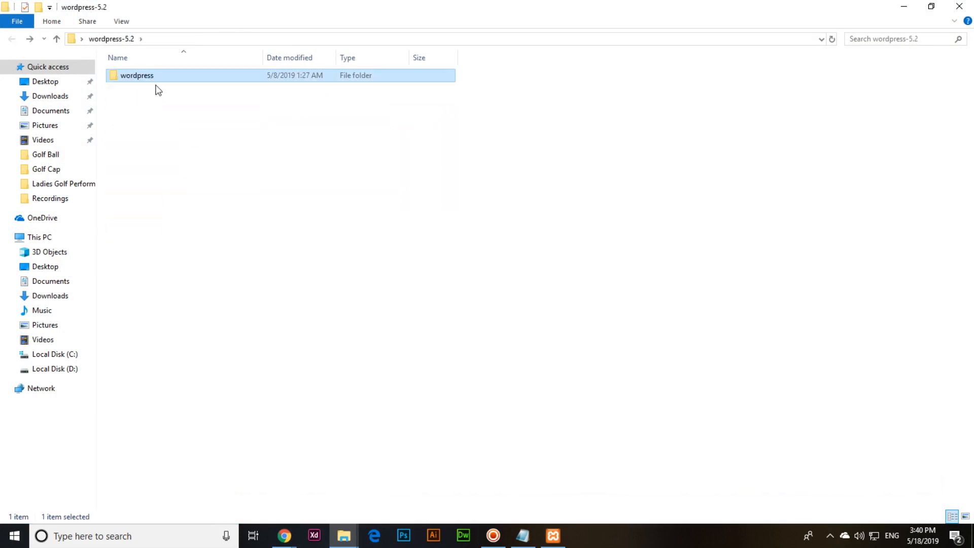
{"action": "left_click", "coordinate": [959, 6]}
{"action": "double_click", "coordinate": [305, 151]}
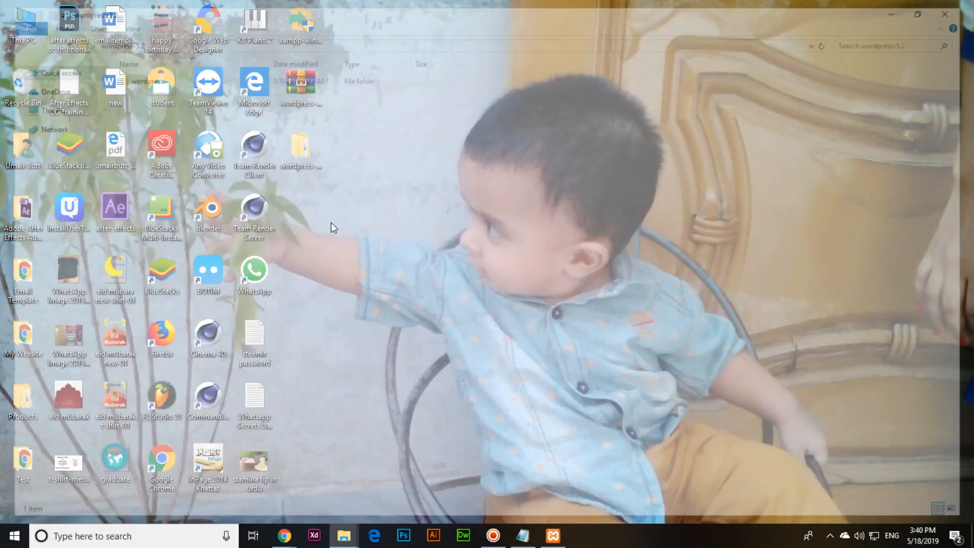
{"action": "left_click", "coordinate": [133, 78]}
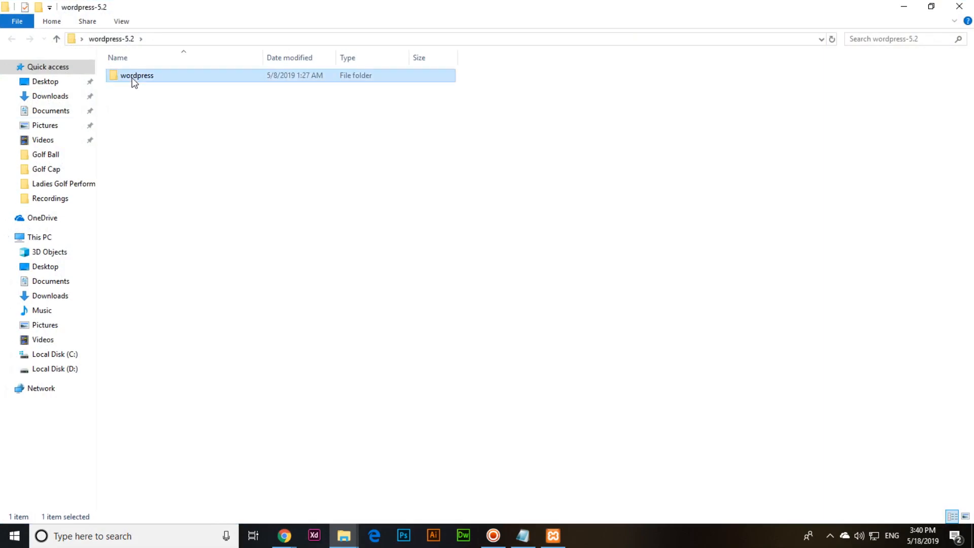
{"action": "double_click", "coordinate": [349, 6]}
{"action": "left_click_drag", "start_coordinate": [321, 58], "coordinate": [721, 47]}
Step: Open This PC in a left-hand window and browse to C:\xampp\htdocs
{"action": "left_click", "coordinate": [25, 32]}
{"action": "double_click", "coordinate": [24, 31]}
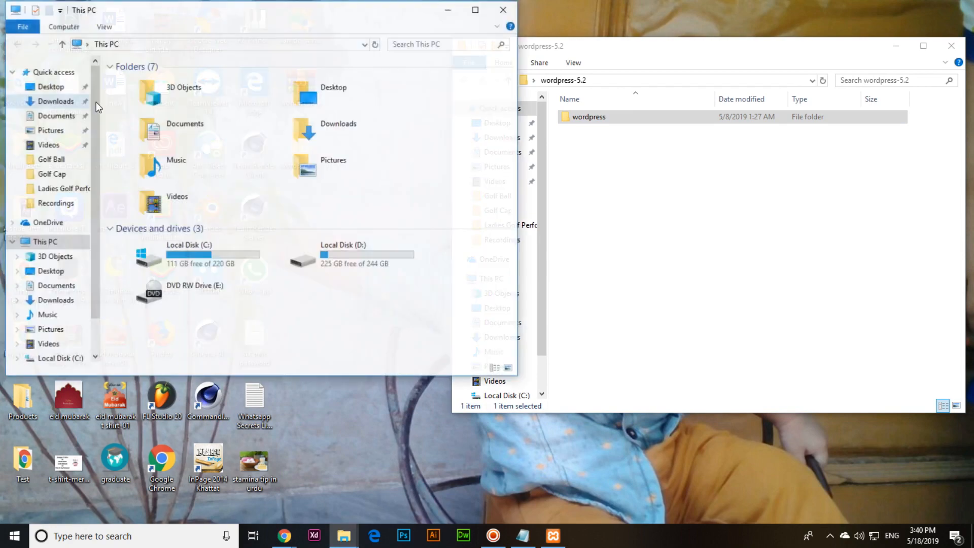
{"action": "left_click_drag", "start_coordinate": [319, 8], "coordinate": [307, 43]}
{"action": "left_click_drag", "start_coordinate": [592, 53], "coordinate": [612, 44]}
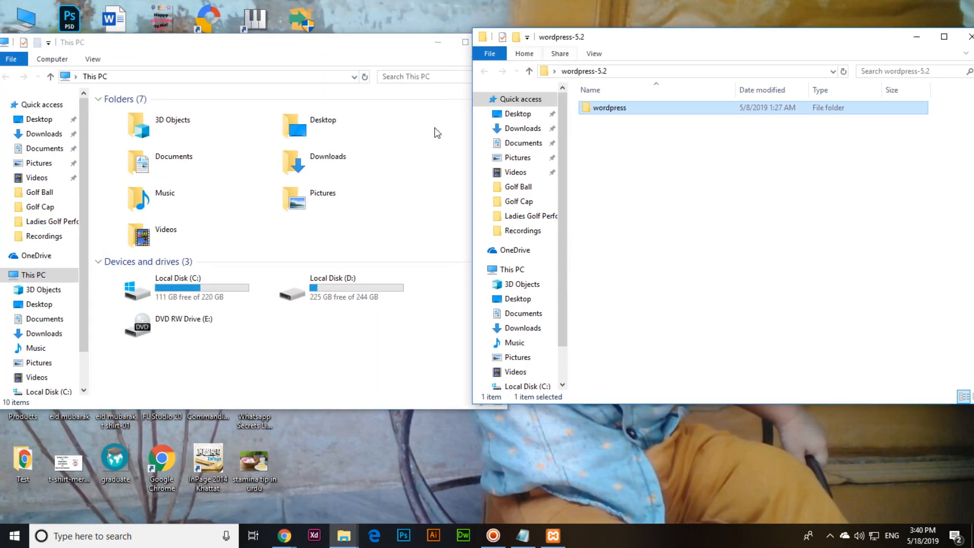
{"action": "double_click", "coordinate": [194, 288]}
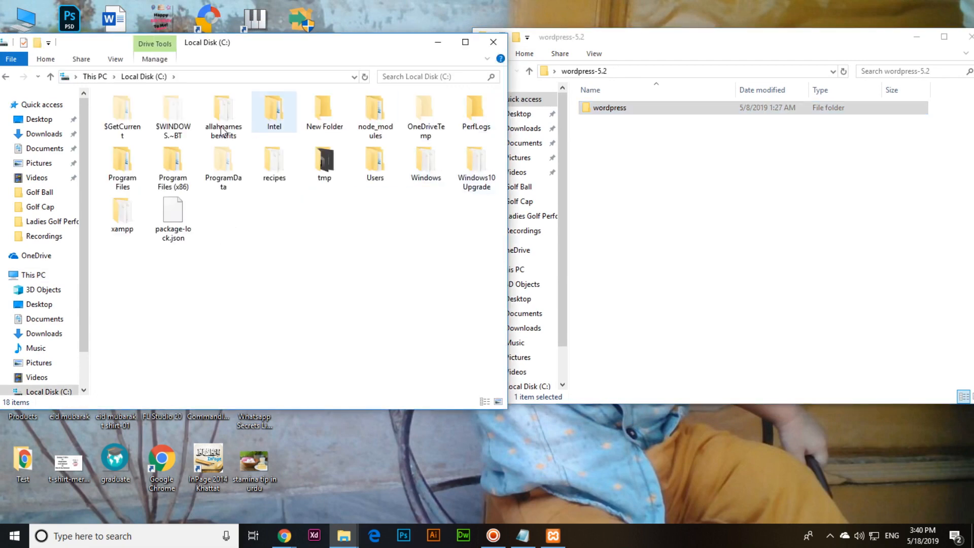
{"action": "double_click", "coordinate": [122, 212]}
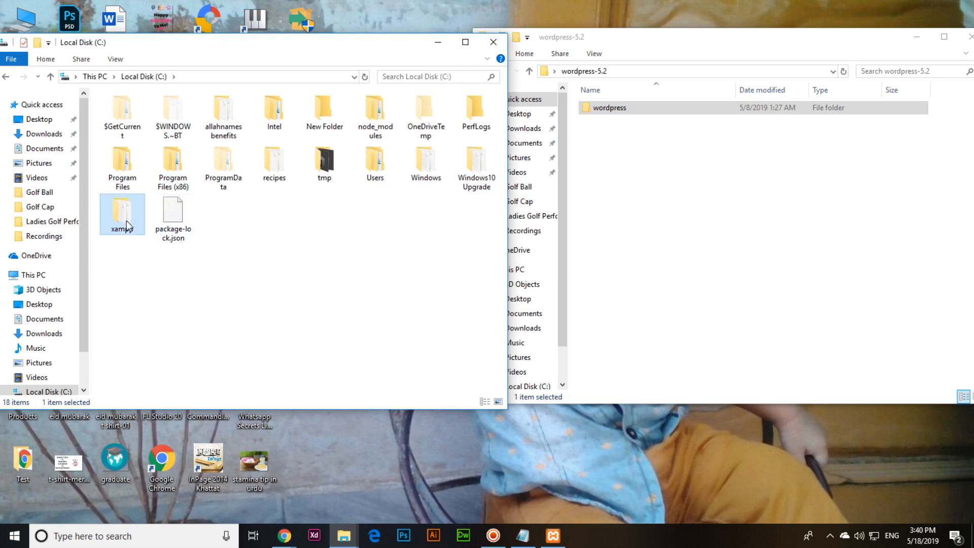
{"action": "left_click", "coordinate": [131, 183]}
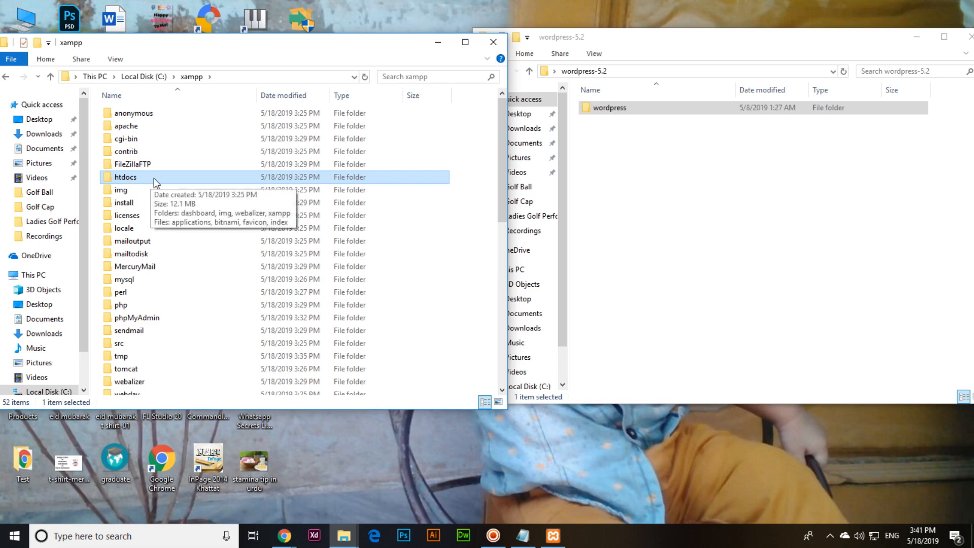
{"action": "double_click", "coordinate": [154, 179]}
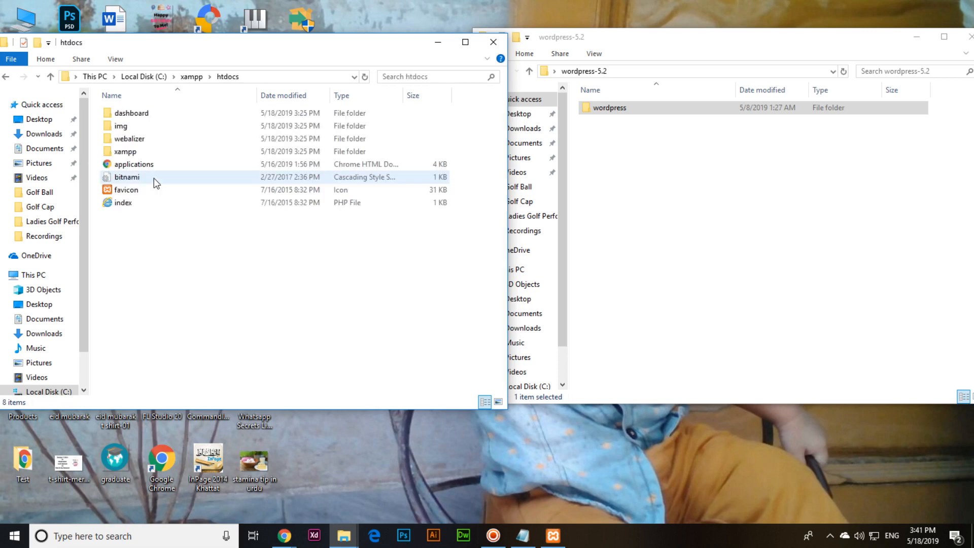
Step: Copy the extracted wordpress folder, ready to paste into htdocs
{"action": "left_click", "coordinate": [611, 111]}
{"action": "right_click", "coordinate": [606, 109]}
{"action": "left_click", "coordinate": [635, 318]}
{"action": "left_click", "coordinate": [213, 268]}
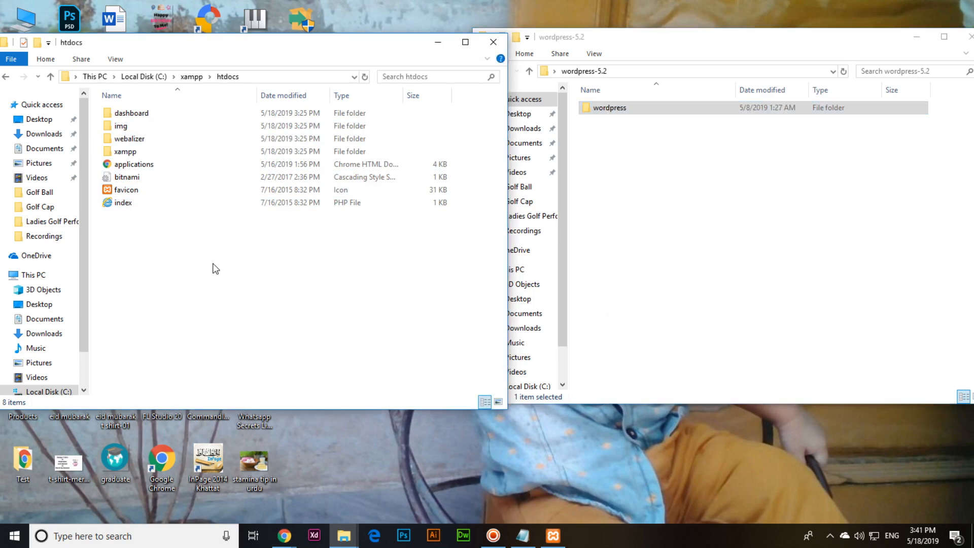
{"action": "right_click", "coordinate": [146, 246]}
Step: Paste the wordpress folder into htdocs and let its 2,028 items copy
{"action": "left_click", "coordinate": [184, 331]}
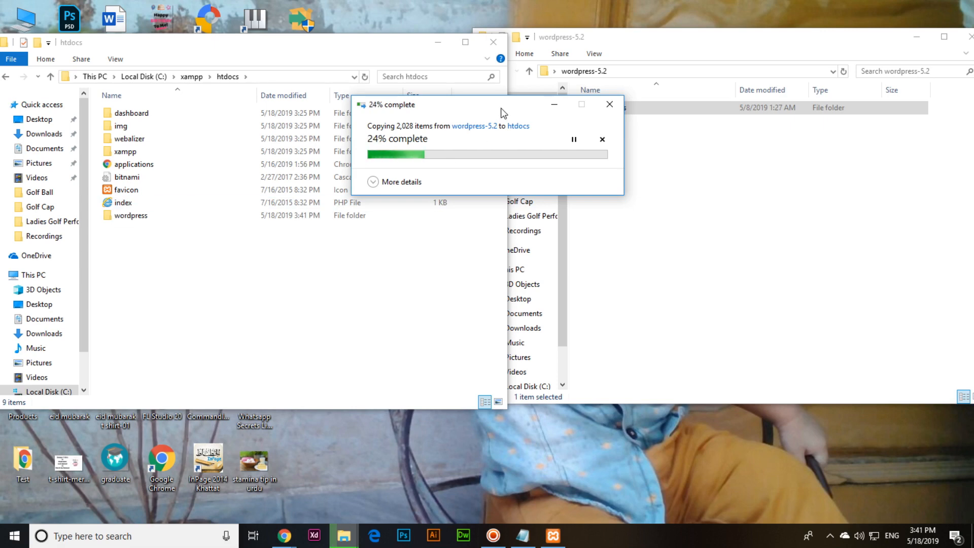
{"action": "left_click_drag", "start_coordinate": [501, 105], "coordinate": [412, 105]}
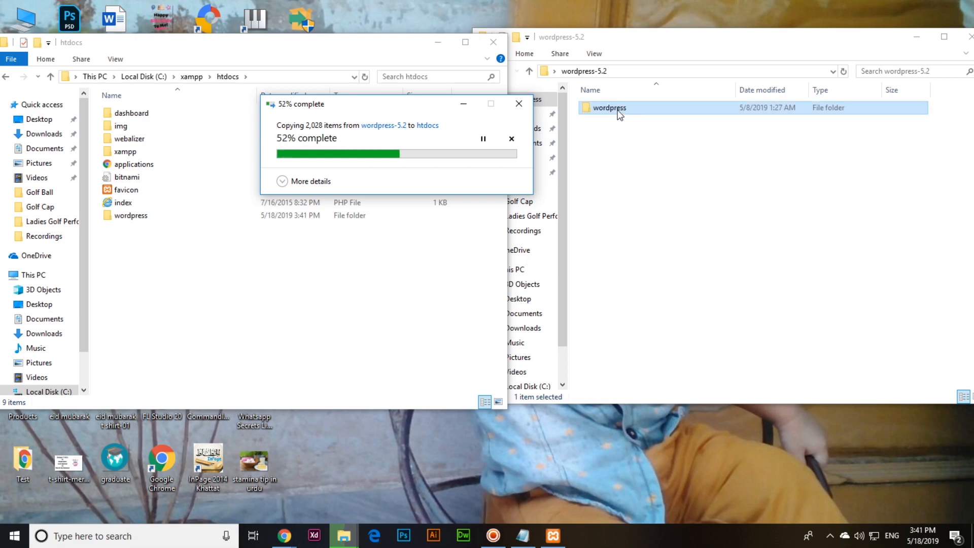
{"action": "left_click", "coordinate": [196, 214]}
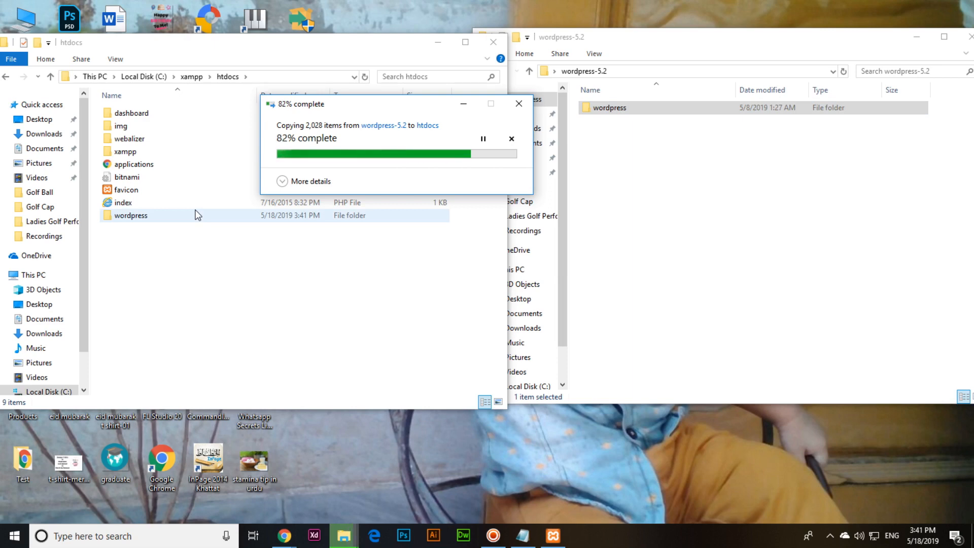
{"action": "left_click", "coordinate": [553, 535]}
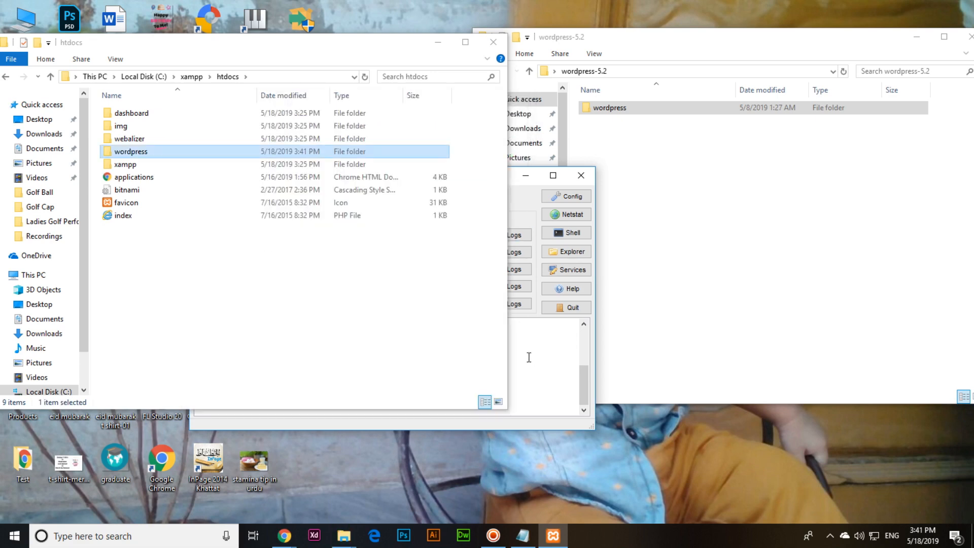
{"action": "left_click", "coordinate": [516, 181]}
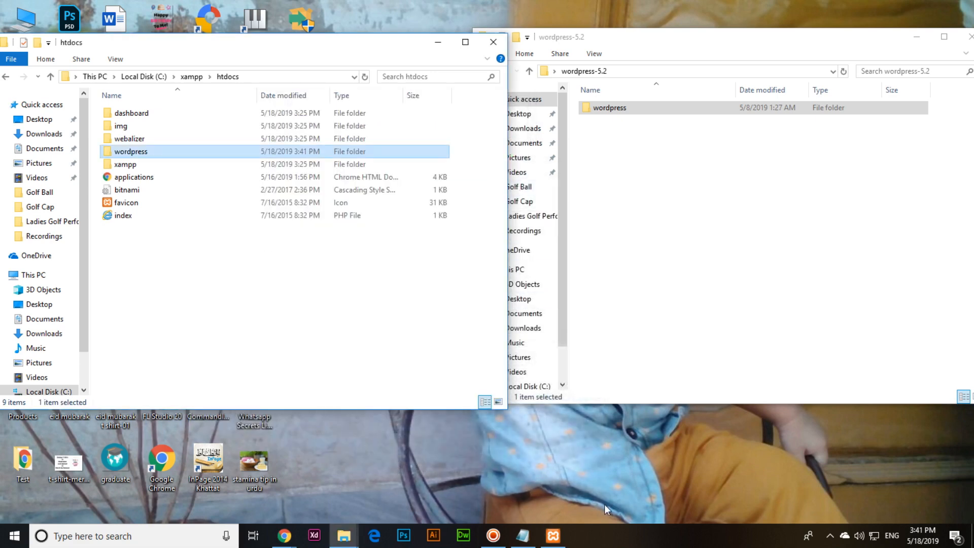
{"action": "left_click", "coordinate": [553, 536]}
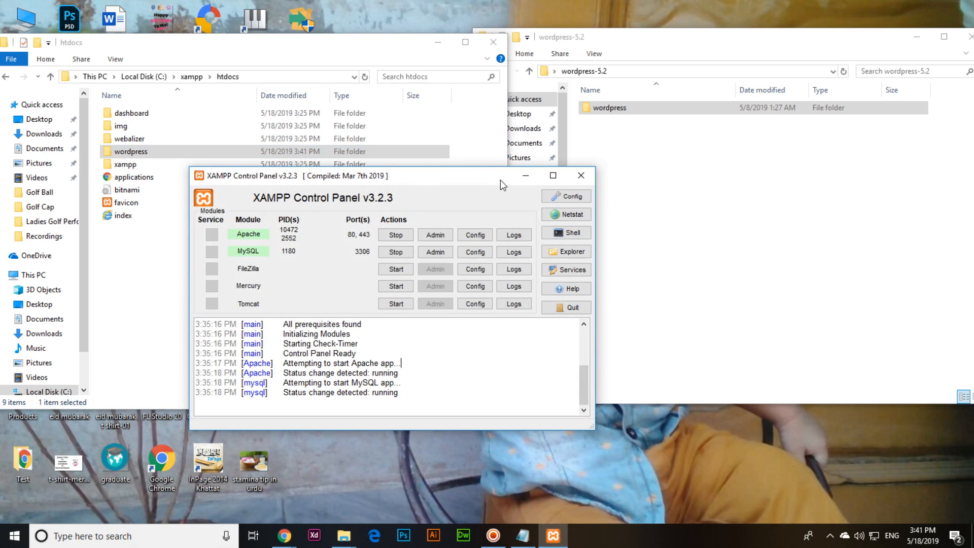
{"action": "left_click", "coordinate": [525, 175]}
{"action": "left_click", "coordinate": [300, 316]}
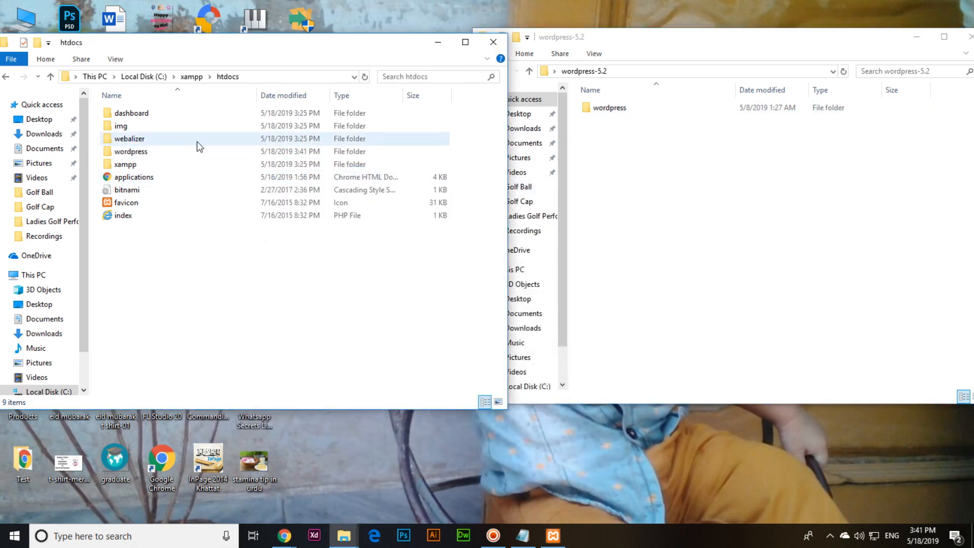
{"action": "left_click", "coordinate": [284, 536]}
Step: Load localhost/wordpress in a new Chrome tab to start the WordPress setup
{"action": "left_click", "coordinate": [350, 482]}
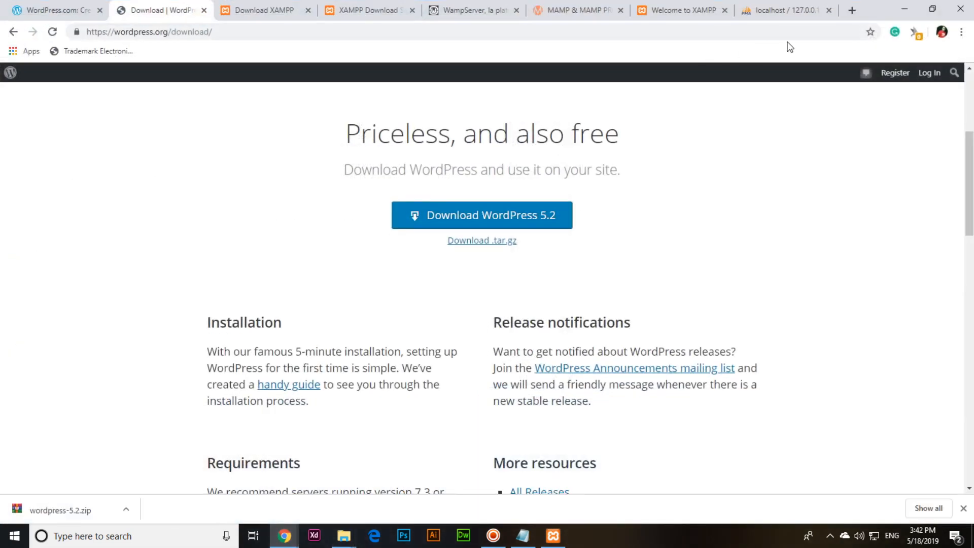
{"action": "left_click", "coordinate": [852, 11]}
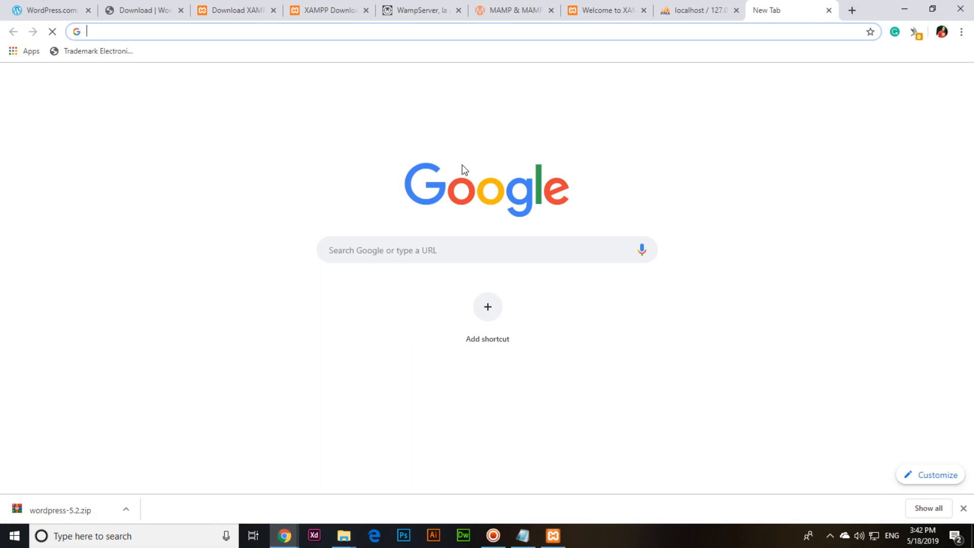
{"action": "type", "text": "localhos"}
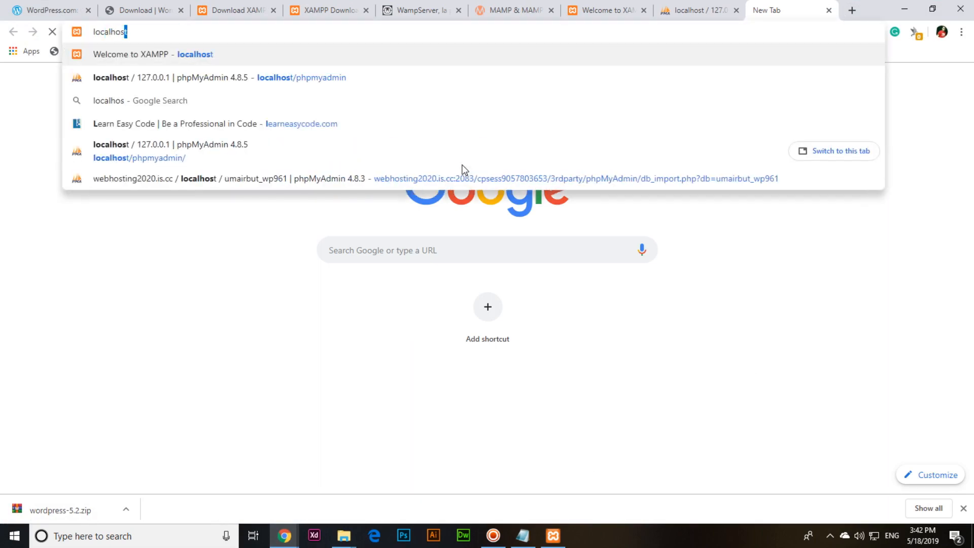
{"action": "type", "text": "t/wordpress"}
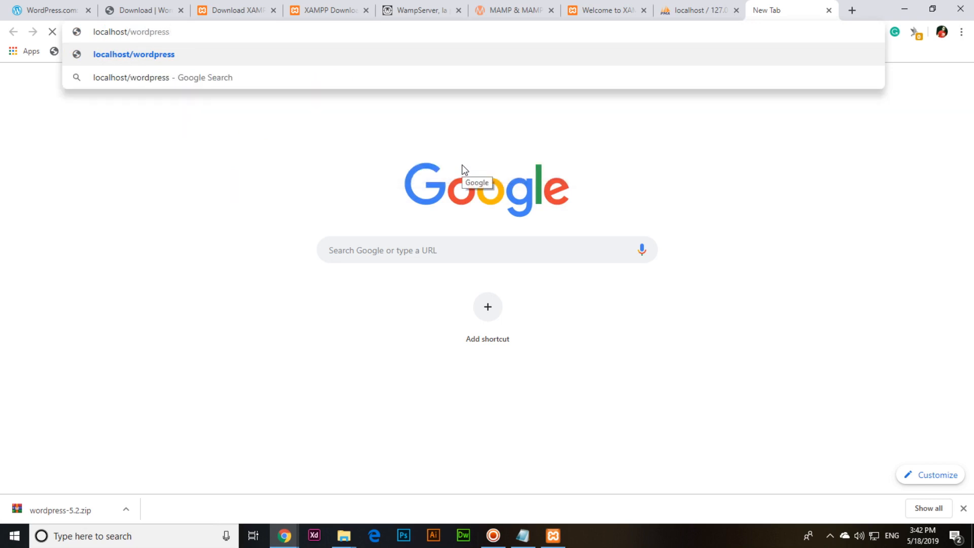
{"action": "key", "text": "Return"}
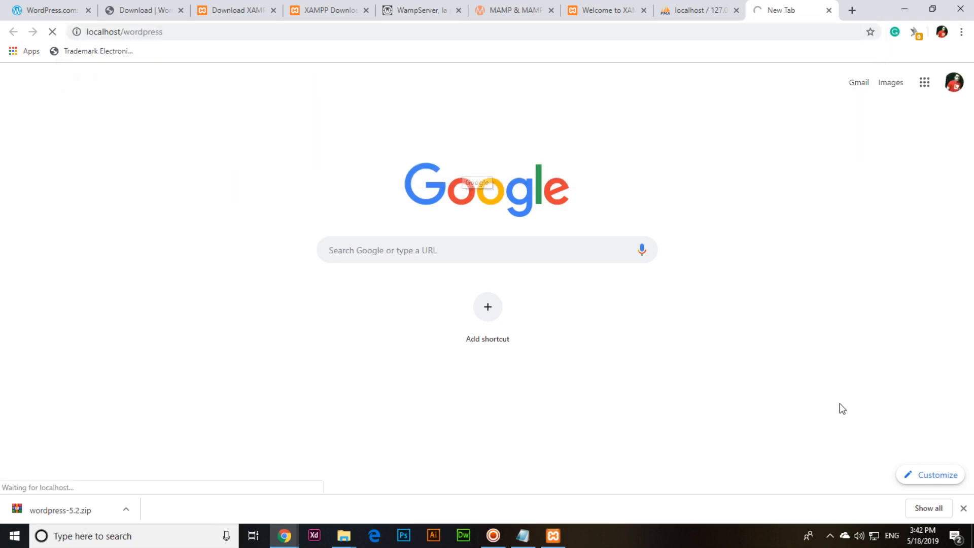
Step: Dismiss the downloads bar and close the phpMyAdmin, XAMPP, MAMP and WampServer tabs
{"action": "left_click", "coordinate": [964, 508]}
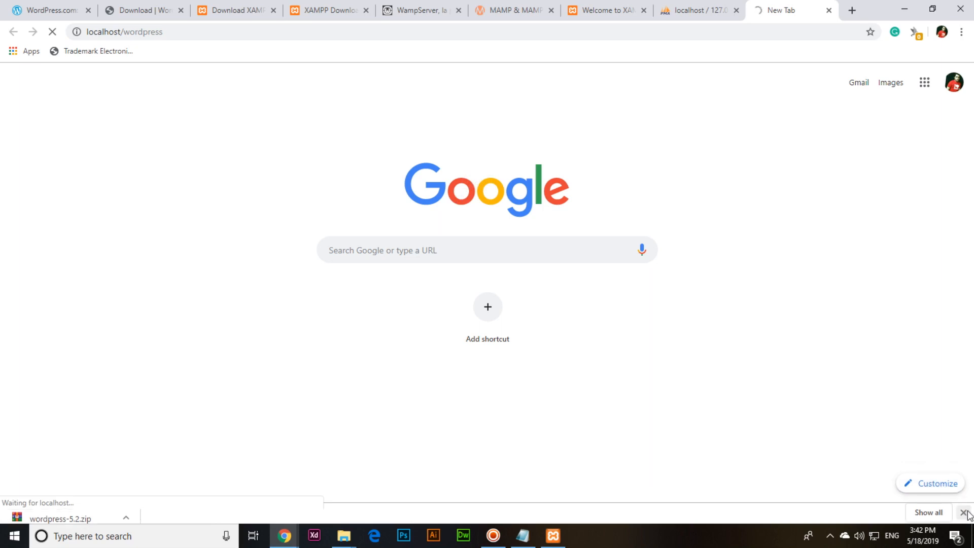
{"action": "left_click", "coordinate": [736, 11]}
{"action": "left_click", "coordinate": [644, 10]}
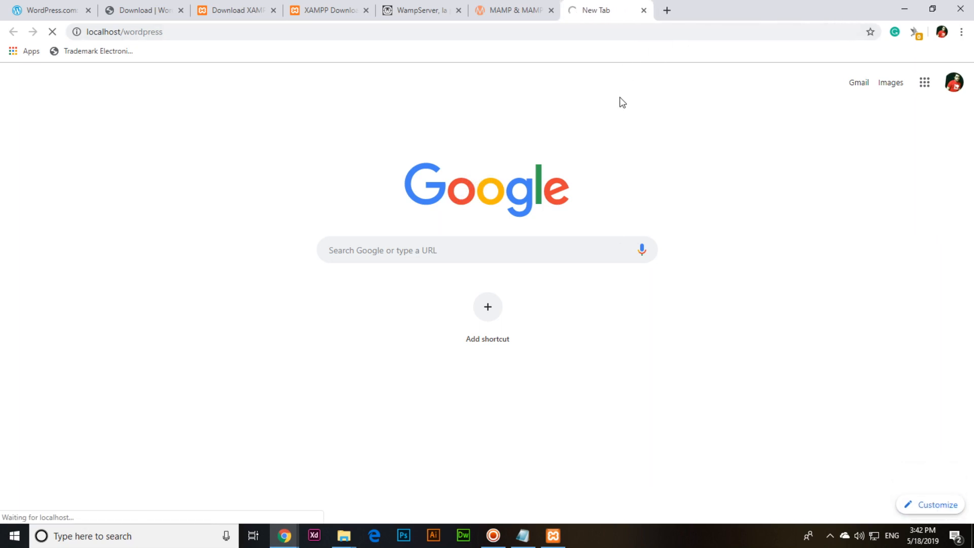
{"action": "left_click", "coordinate": [710, 10]}
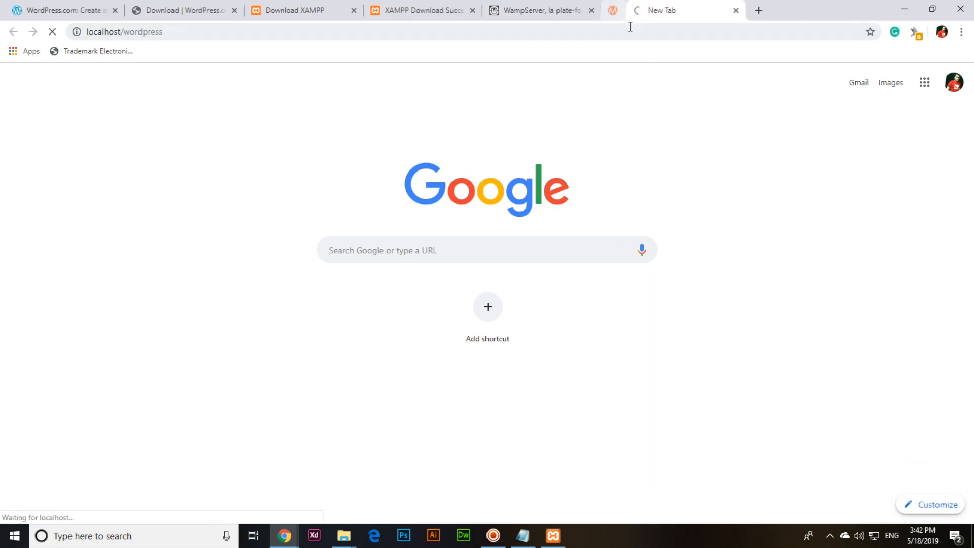
{"action": "left_click", "coordinate": [592, 11]}
{"action": "left_click", "coordinate": [472, 10]}
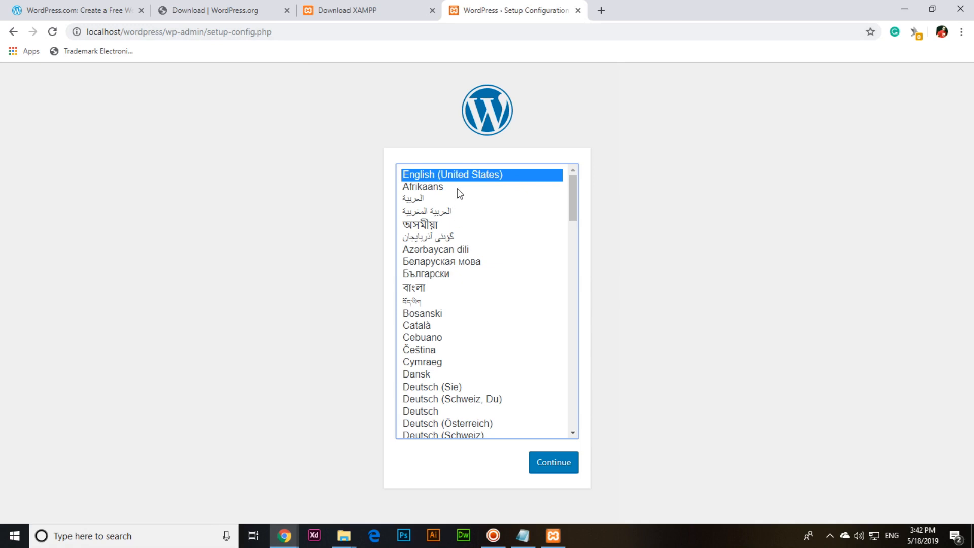
Step: Keep English (United States) and continue to the database-details welcome step
{"action": "left_click", "coordinate": [558, 462]}
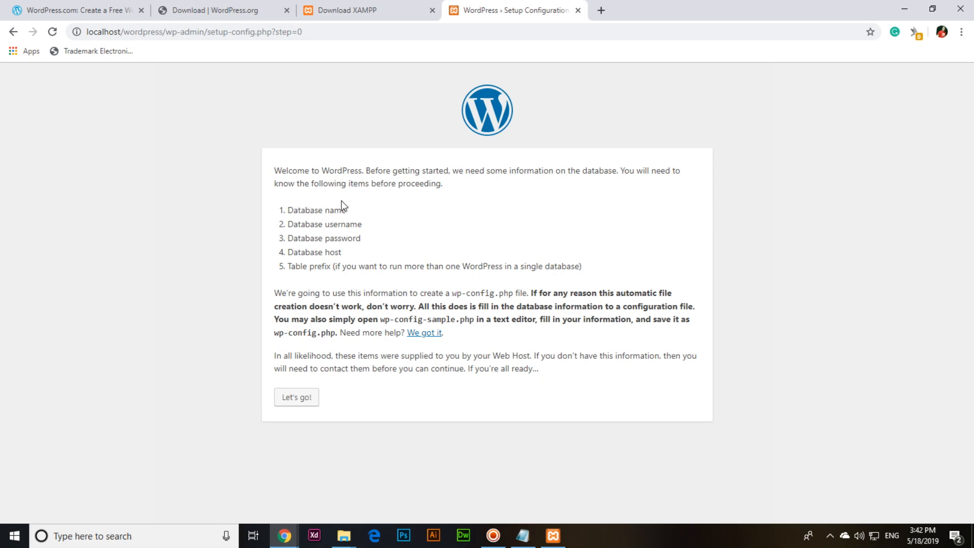
{"action": "left_click", "coordinate": [492, 543]}
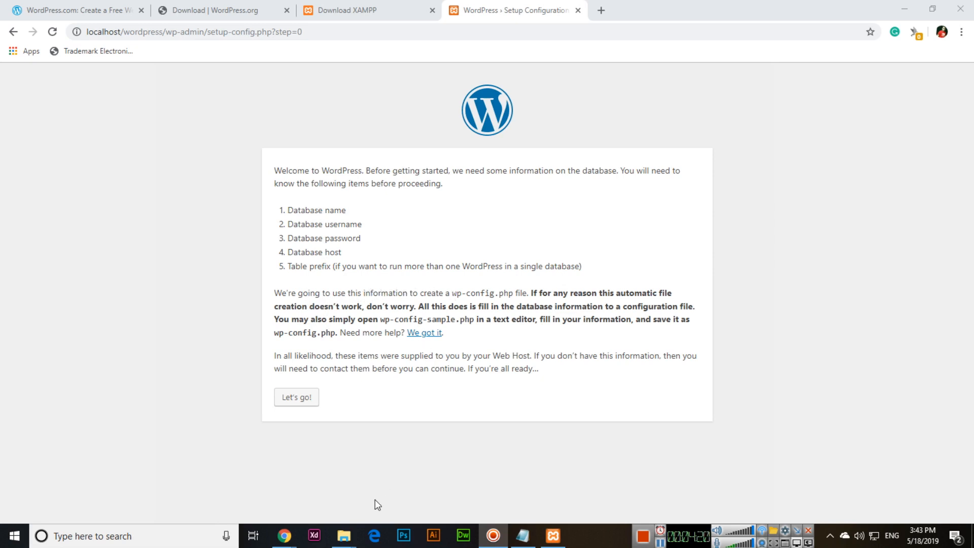
{"action": "mouse_move", "coordinate": [354, 540]}
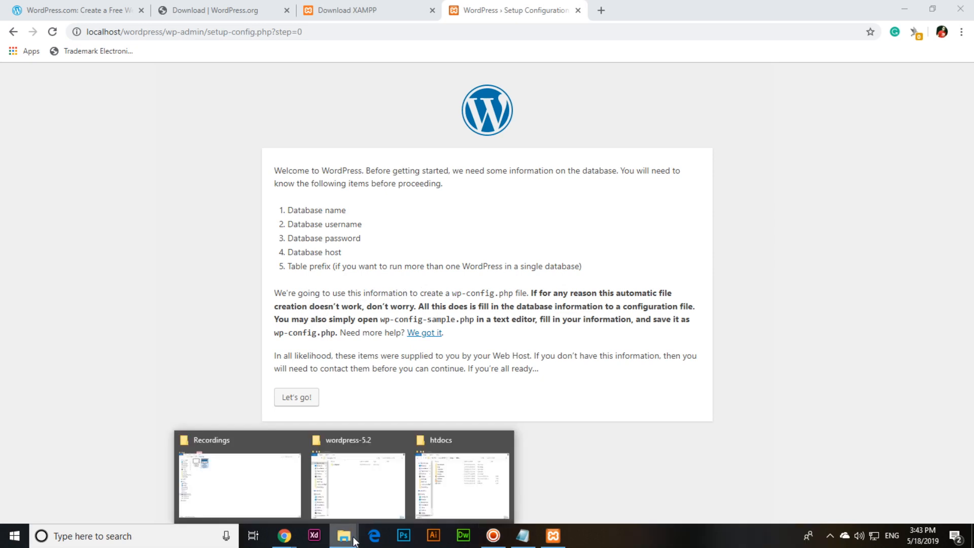
Step: Open the wordpress folder in htdocs and select the wp-config-sample file
{"action": "left_click", "coordinate": [464, 477]}
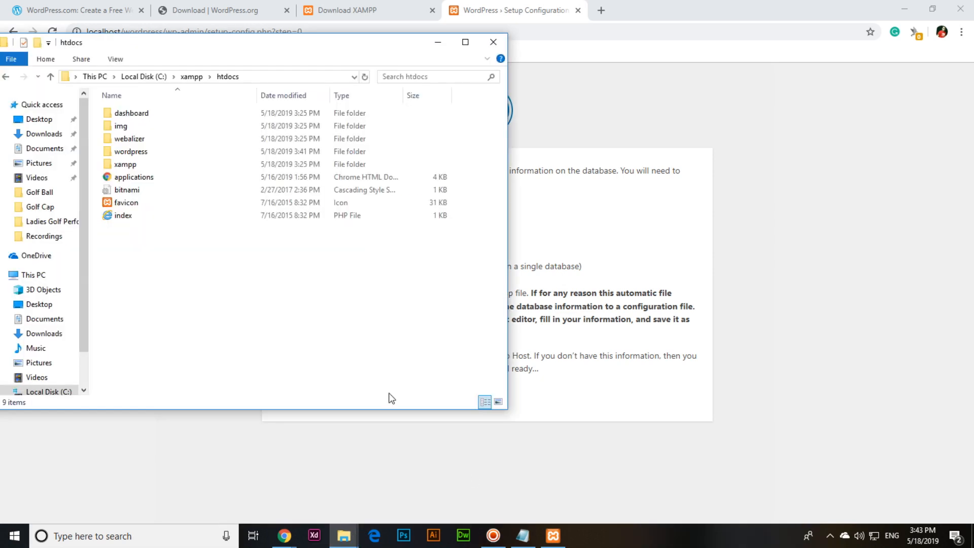
{"action": "double_click", "coordinate": [163, 152]}
{"action": "left_click", "coordinate": [158, 233]}
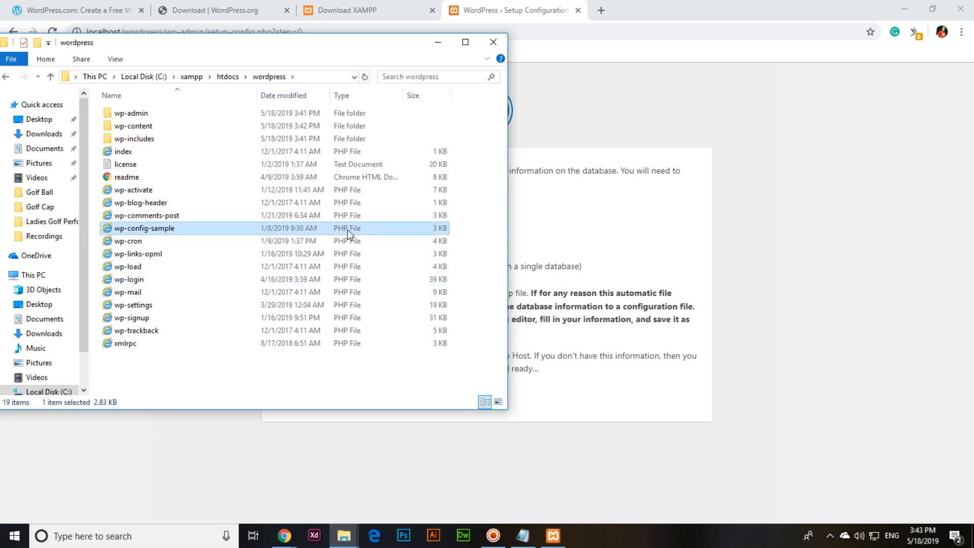
{"action": "left_click", "coordinate": [620, 430]}
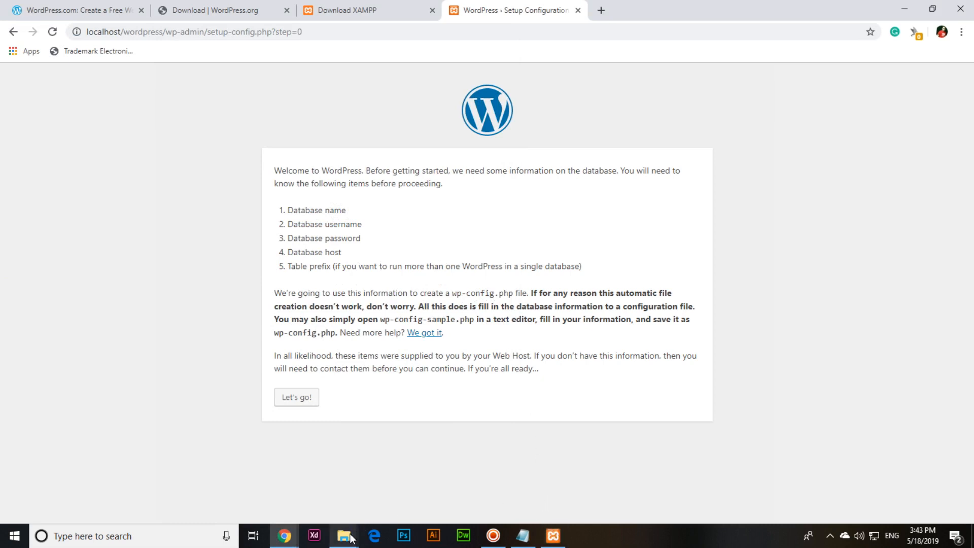
Step: Check the wordpress-5.2 and htdocs wordpress windows, then return to the setup page
{"action": "mouse_move", "coordinate": [357, 534]}
{"action": "left_click", "coordinate": [384, 490]}
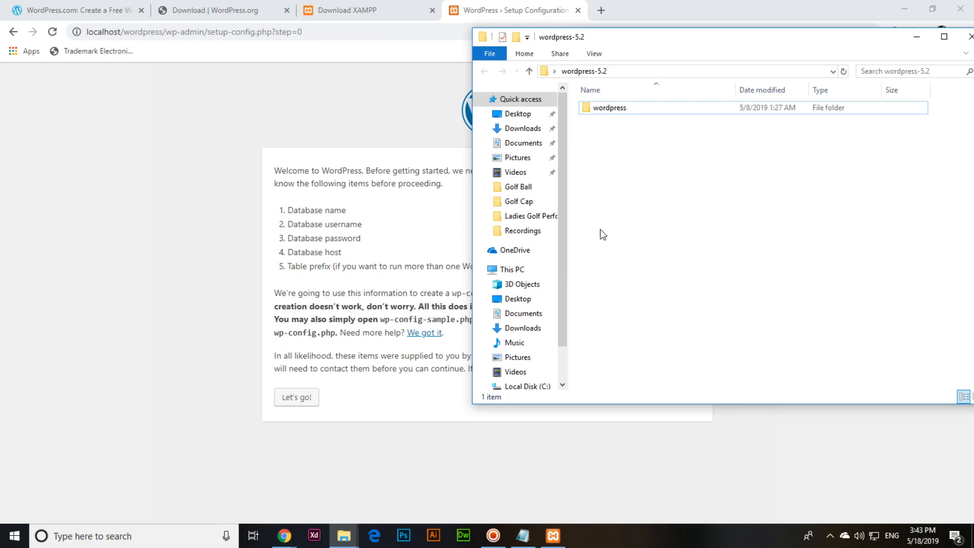
{"action": "mouse_move", "coordinate": [345, 535]}
{"action": "left_click", "coordinate": [455, 497]}
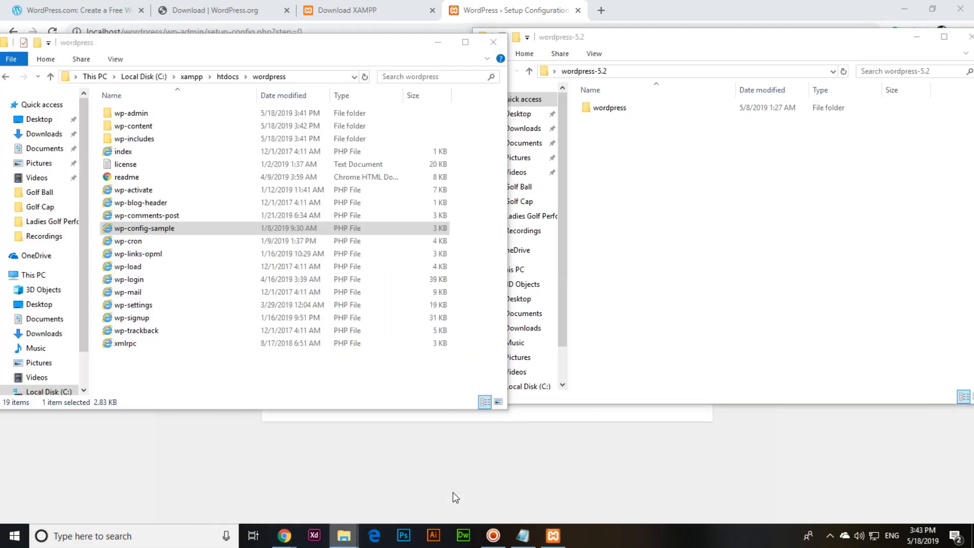
{"action": "left_click", "coordinate": [516, 460]}
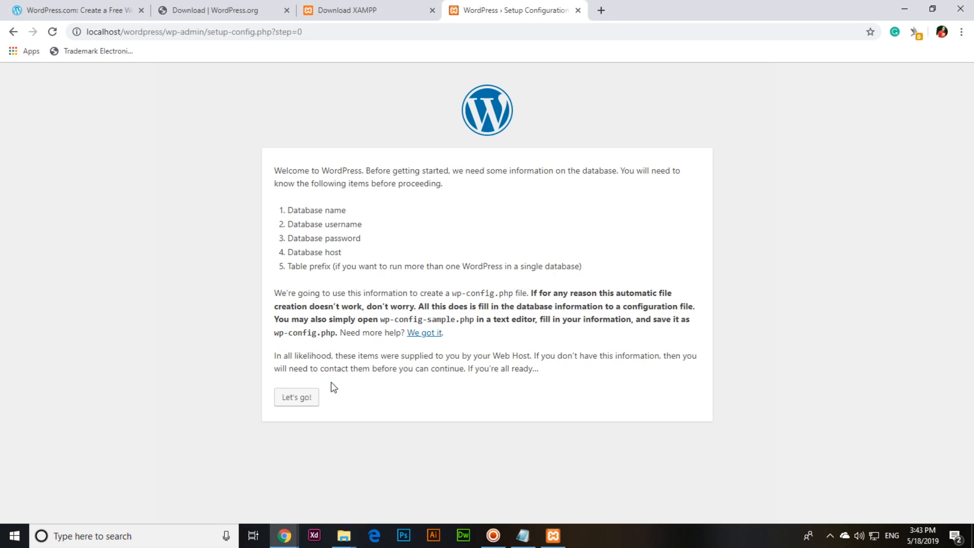
Step: Proceed with Let's go! to the database connection form and open a blank tab
{"action": "left_click", "coordinate": [306, 399]}
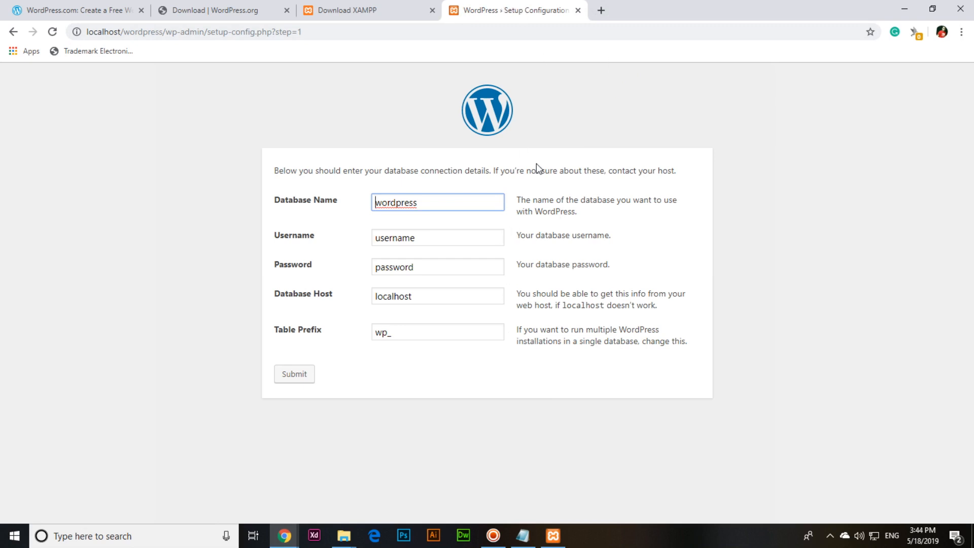
{"action": "left_click", "coordinate": [602, 11]}
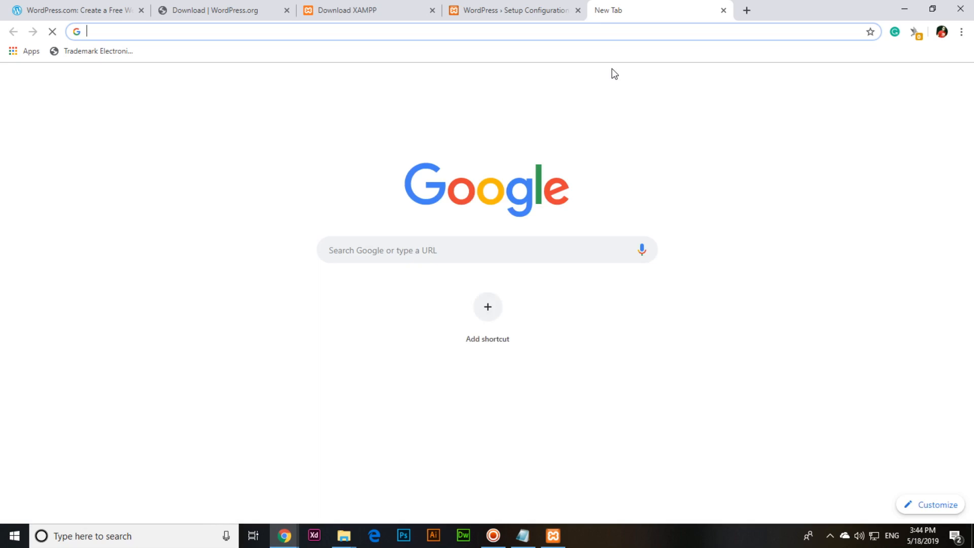
Step: Load localhost/phpmyadmin and review the WordPress form's database name, username, password, host and prefix fields
{"action": "type", "text": "localhost"}
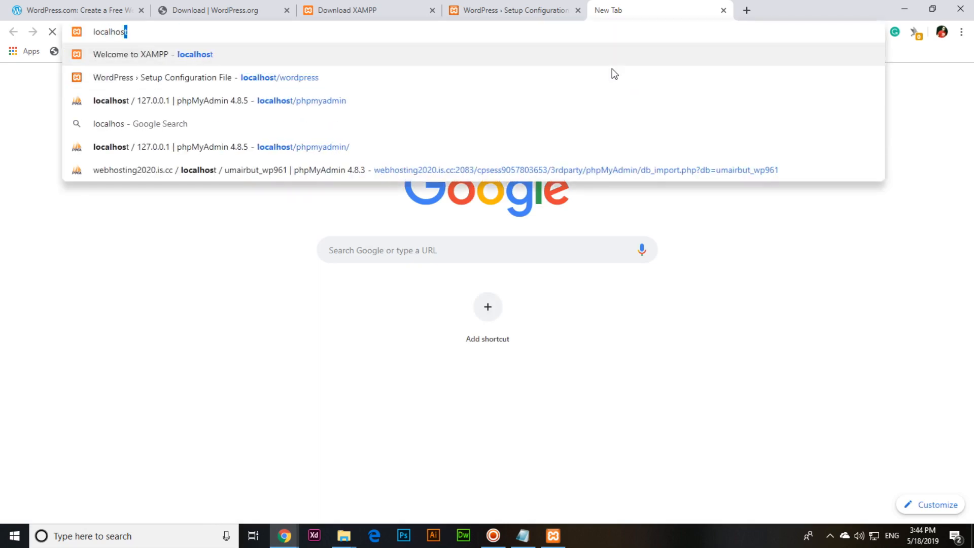
{"action": "type", "text": "/phpmyadmin"}
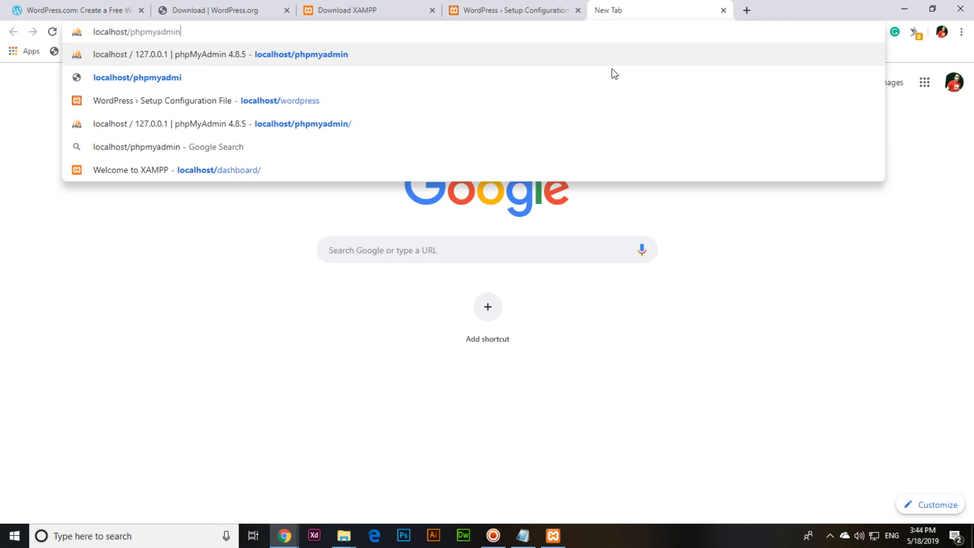
{"action": "key", "text": "Return"}
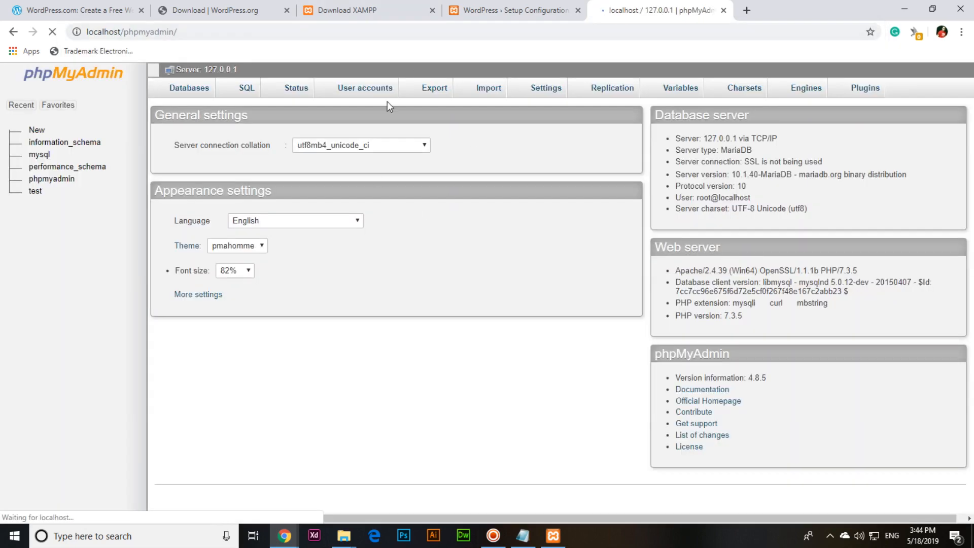
{"action": "left_click", "coordinate": [502, 7]}
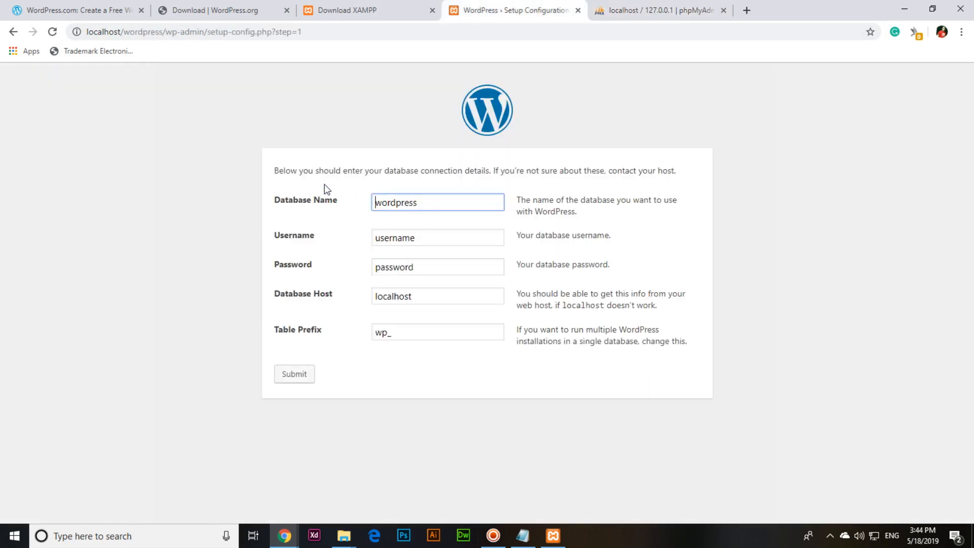
{"action": "left_click", "coordinate": [441, 204]}
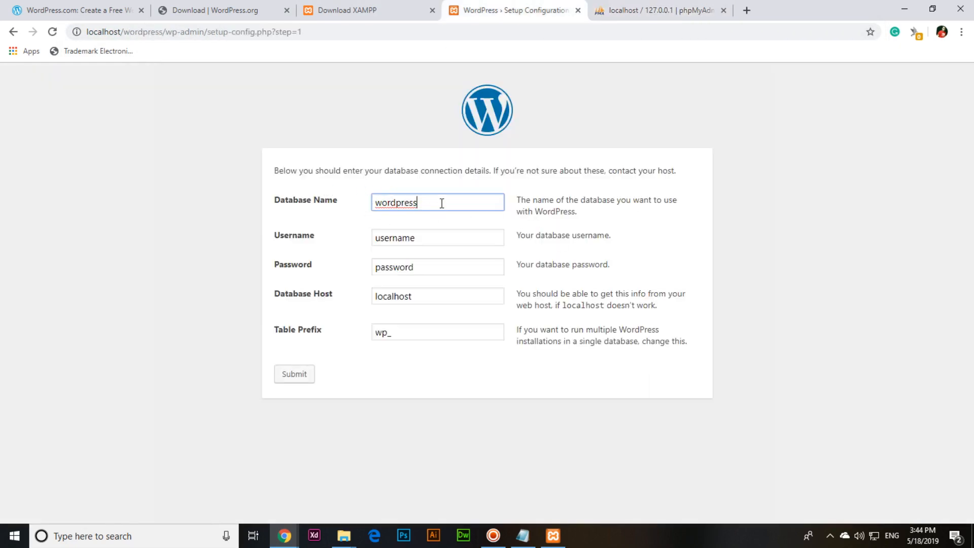
{"action": "left_click", "coordinate": [433, 240]}
{"action": "left_click", "coordinate": [432, 267]}
{"action": "left_click", "coordinate": [429, 295]}
{"action": "left_click", "coordinate": [429, 332]}
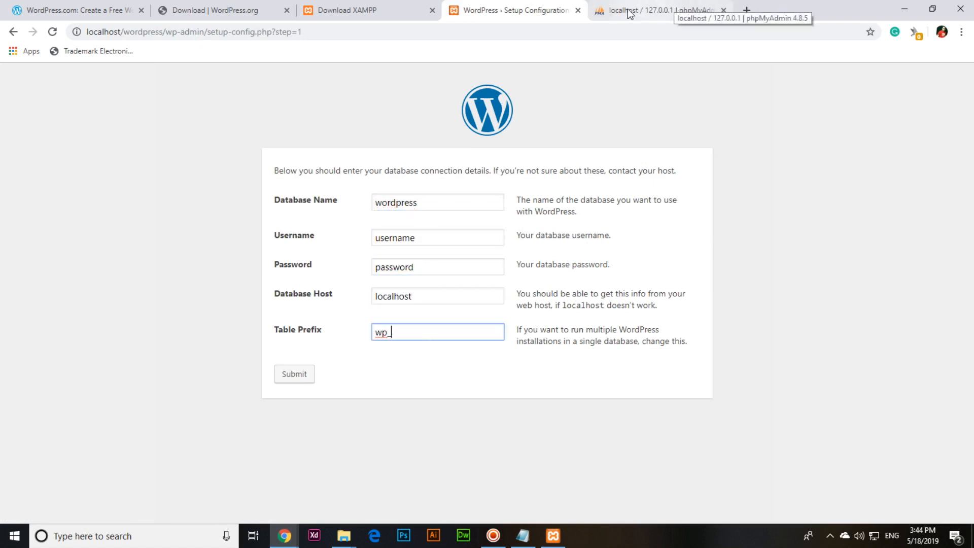
{"action": "left_click", "coordinate": [422, 203]}
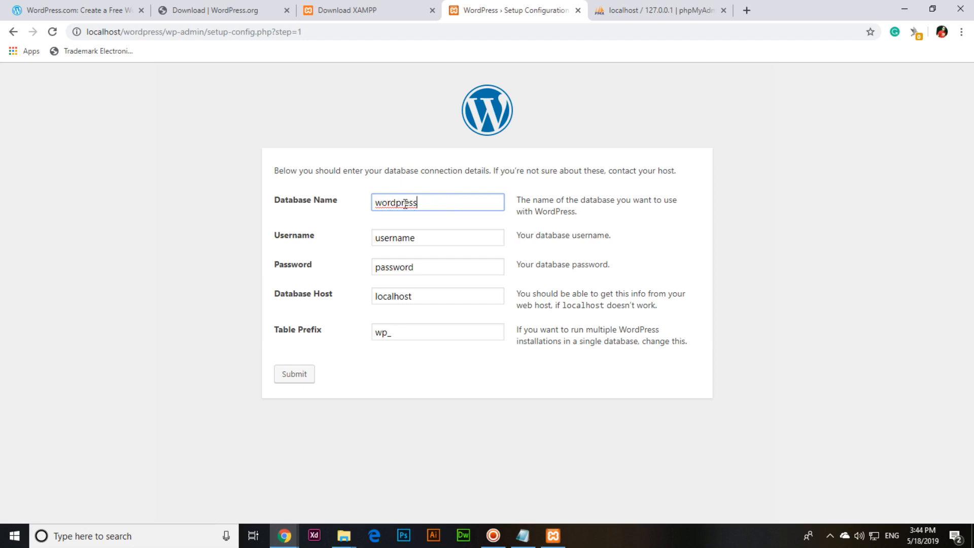
Step: Create a new database in phpMyAdmin's Databases page, then return to the WordPress form
{"action": "left_click", "coordinate": [611, 14]}
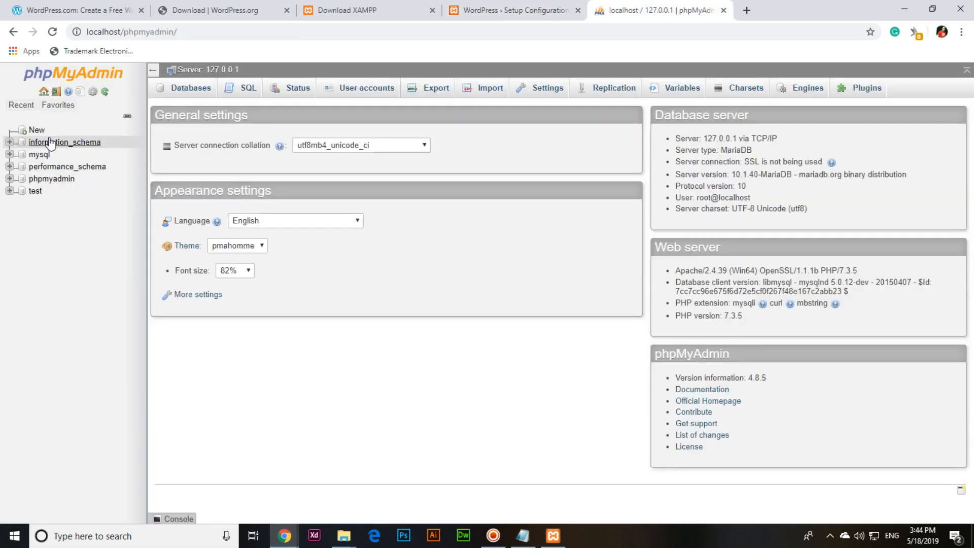
{"action": "left_click", "coordinate": [188, 89]}
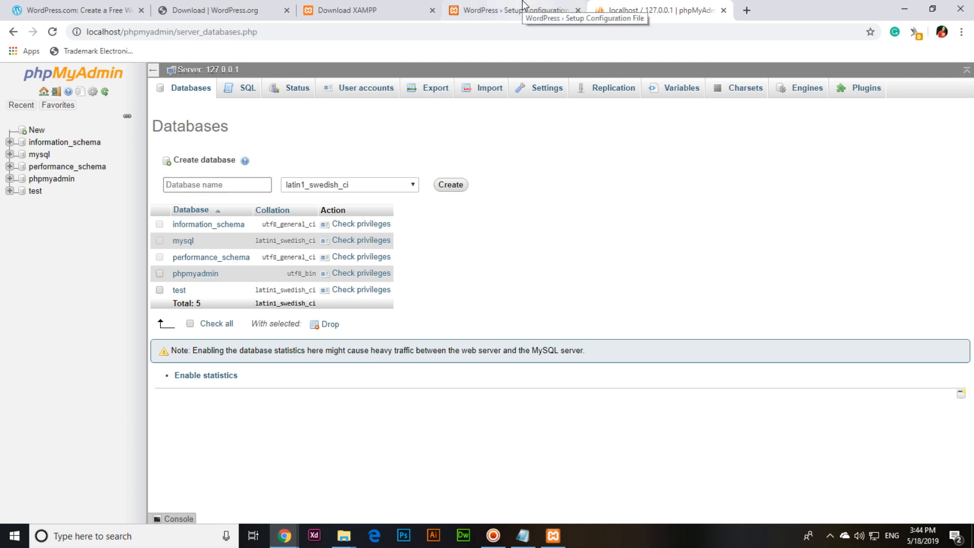
{"action": "type", "text": "umairbutt"}
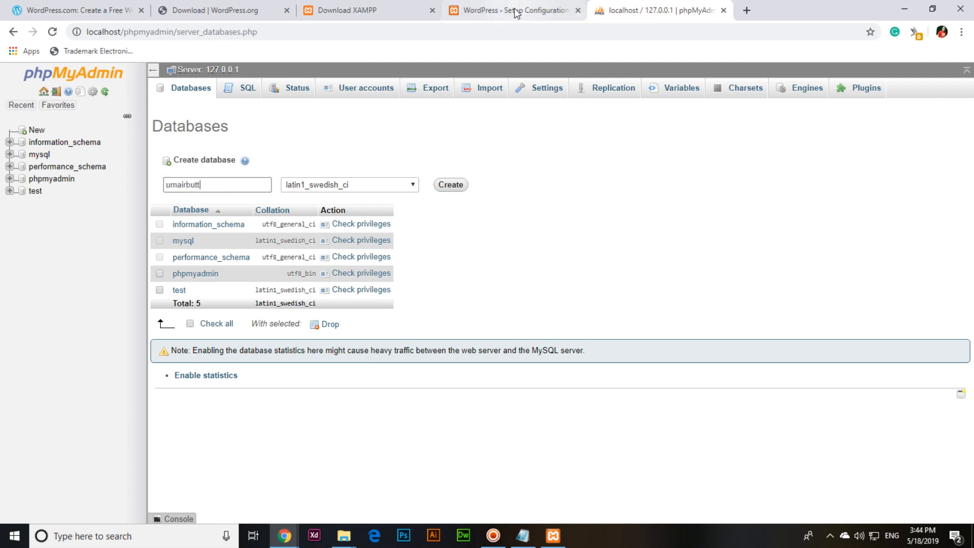
{"action": "left_click", "coordinate": [451, 185]}
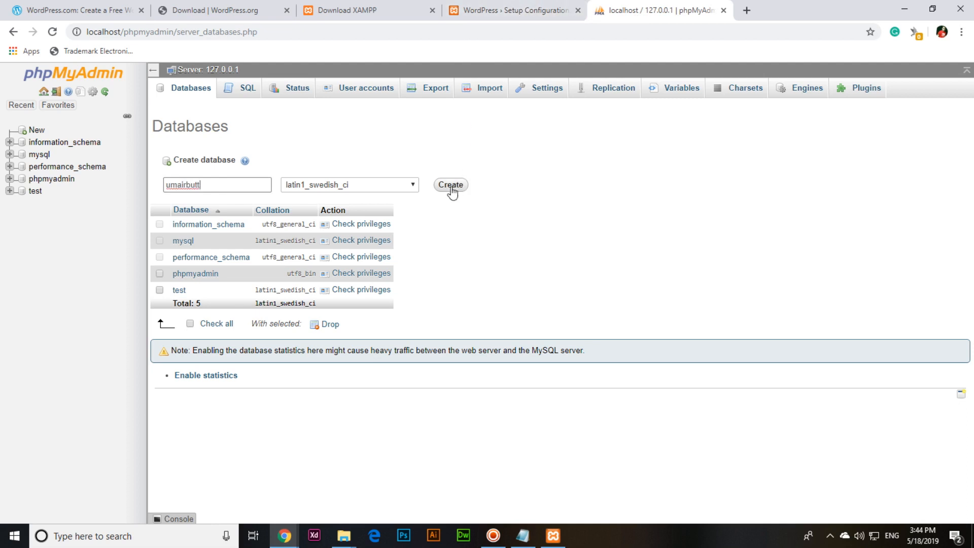
{"action": "left_click", "coordinate": [509, 9]}
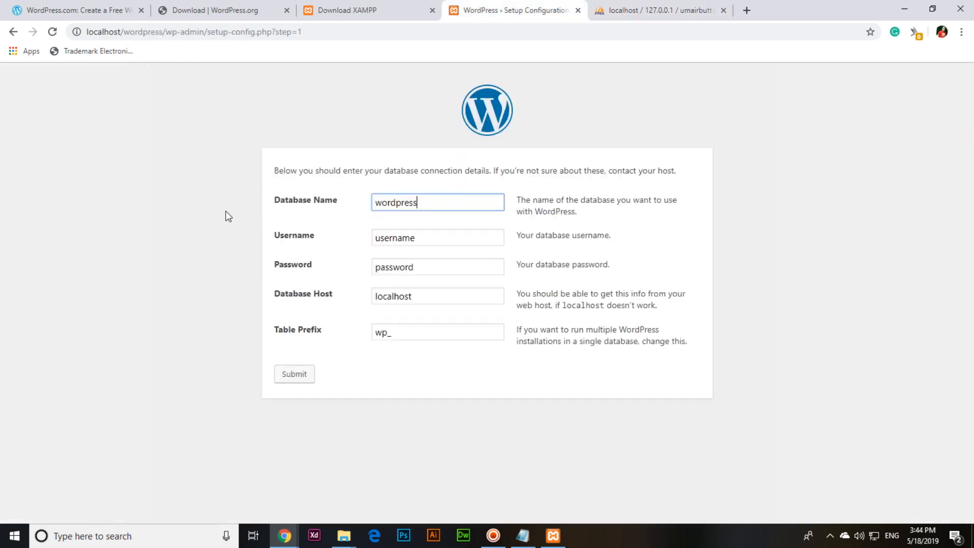
Step: Replace the Database Name with the new database's name, checking it against phpMyAdmin
{"action": "left_click", "coordinate": [272, 203]}
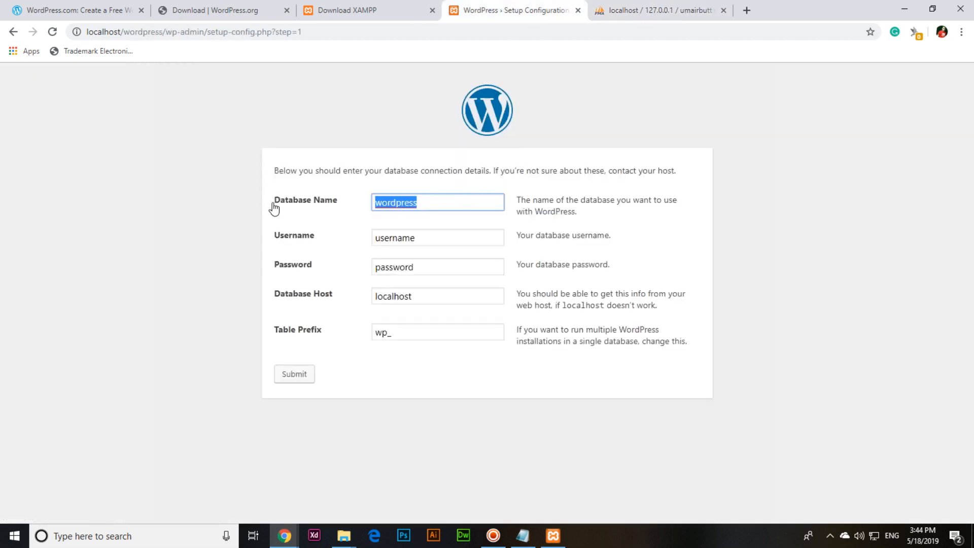
{"action": "type", "text": "umairbutt"}
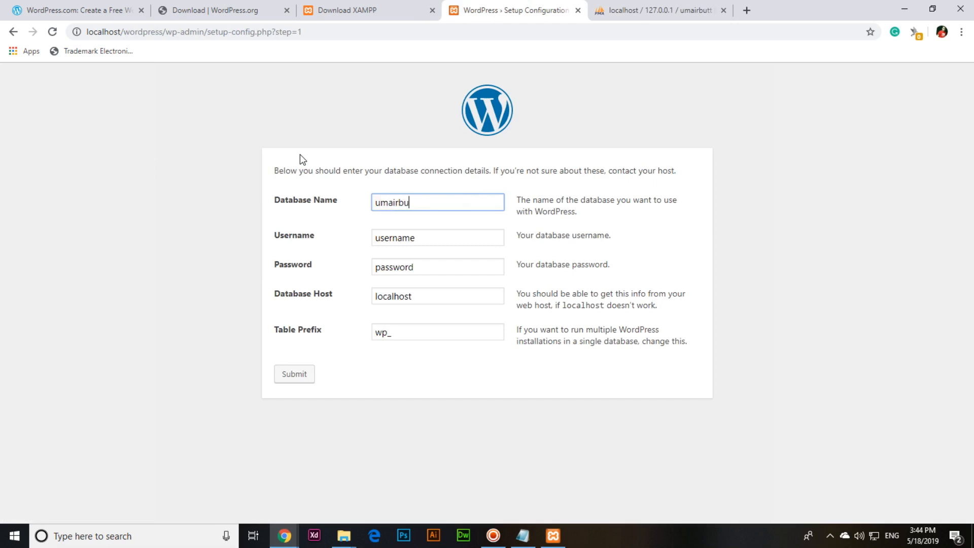
{"action": "left_click", "coordinate": [608, 4]}
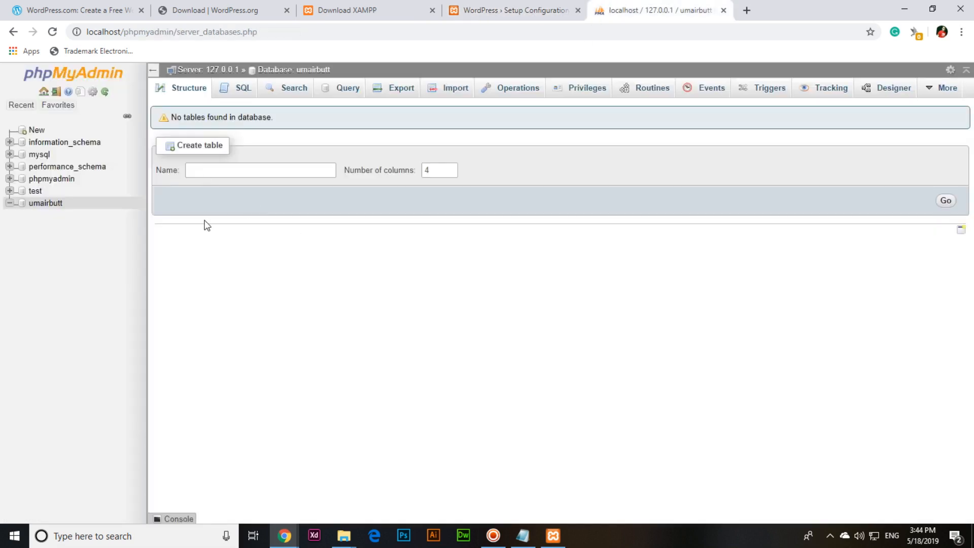
{"action": "left_click", "coordinate": [469, 8]}
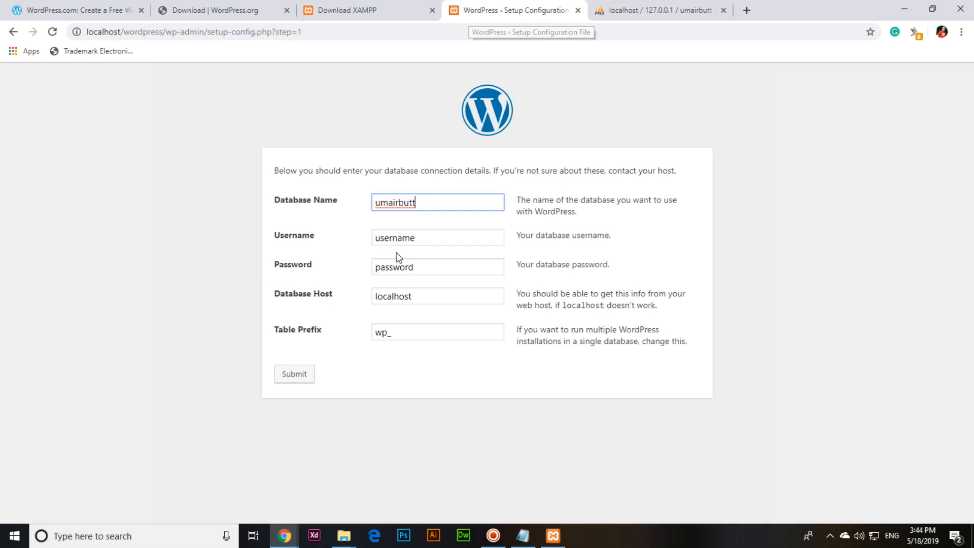
Step: Set Username to root and blank the password, keeping host localhost and prefix wp_
{"action": "left_click_drag", "start_coordinate": [429, 236], "coordinate": [290, 239]}
{"action": "type", "text": "root"}
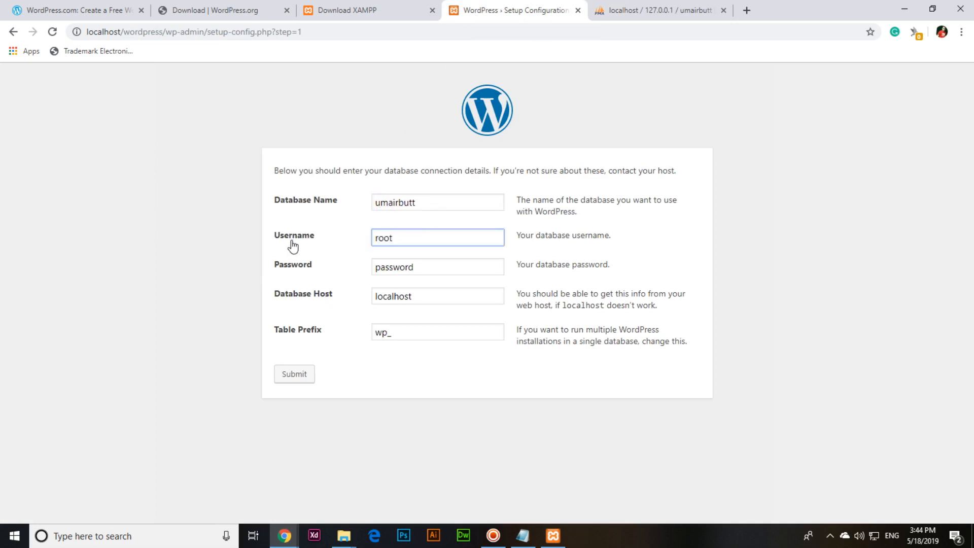
{"action": "left_click", "coordinate": [436, 265]}
{"action": "double_click", "coordinate": [389, 265]}
{"action": "key", "text": "BackSpace"}
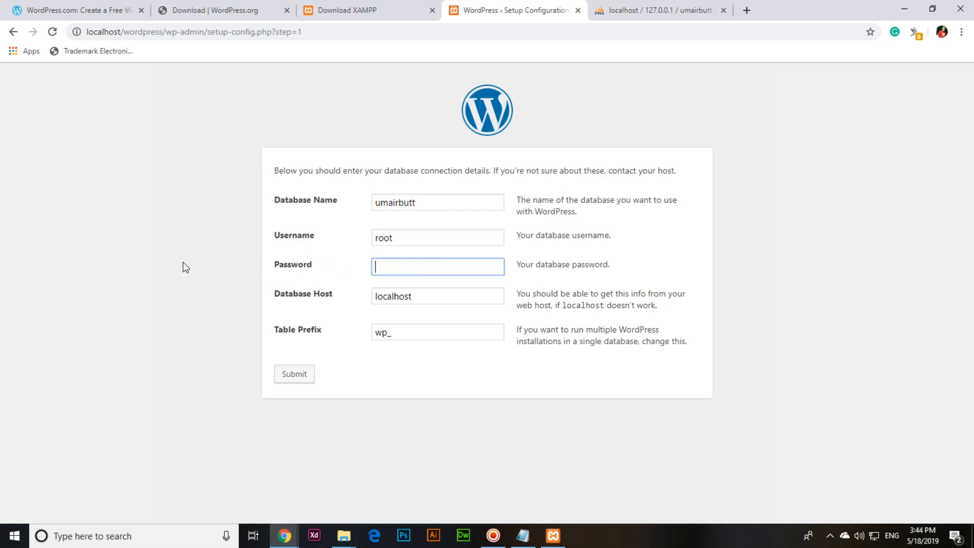
{"action": "left_click", "coordinate": [443, 300]}
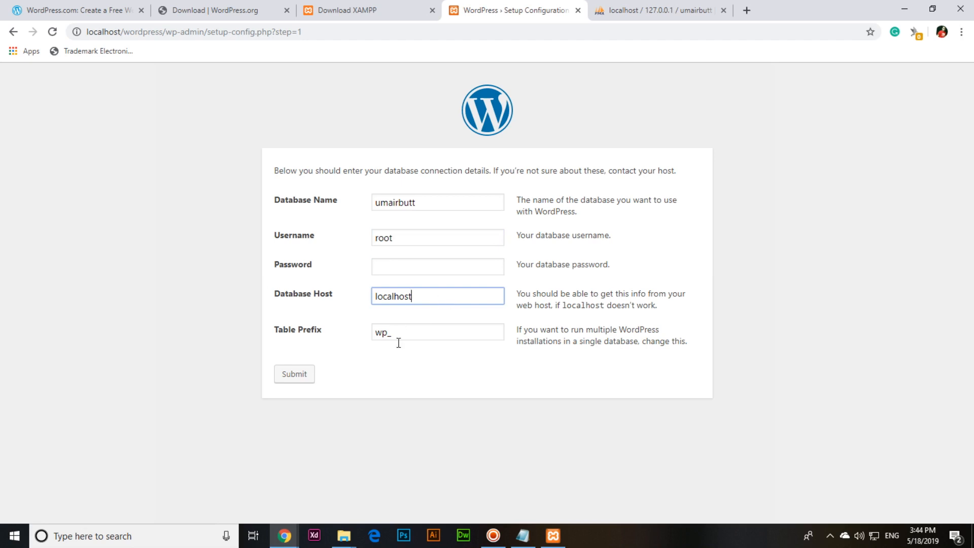
{"action": "left_click", "coordinate": [420, 333]}
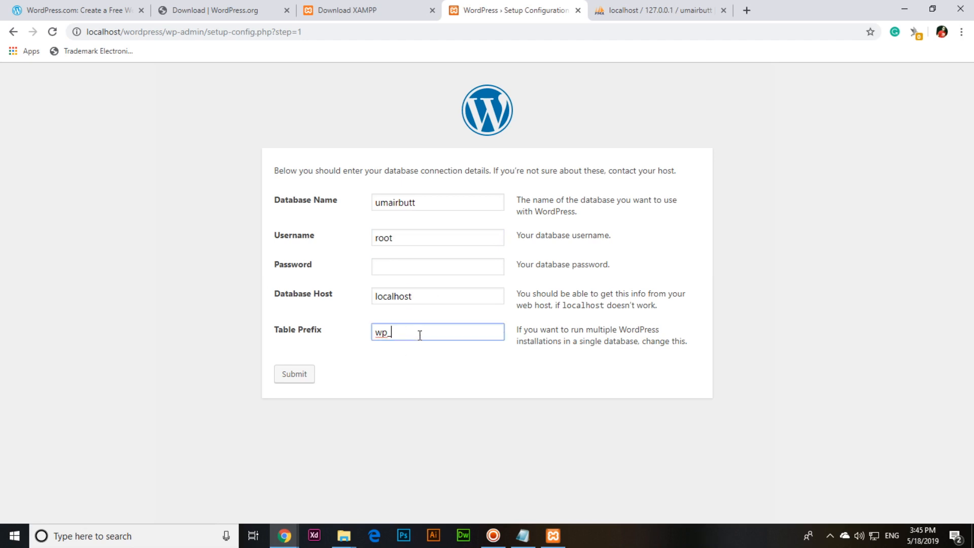
{"action": "left_click", "coordinate": [425, 300]}
{"action": "left_click", "coordinate": [423, 332]}
{"action": "left_click", "coordinate": [617, 9]}
Step: Submit the database connection details and run the WordPress installation
{"action": "left_click", "coordinate": [496, 9]}
{"action": "left_click", "coordinate": [293, 384]}
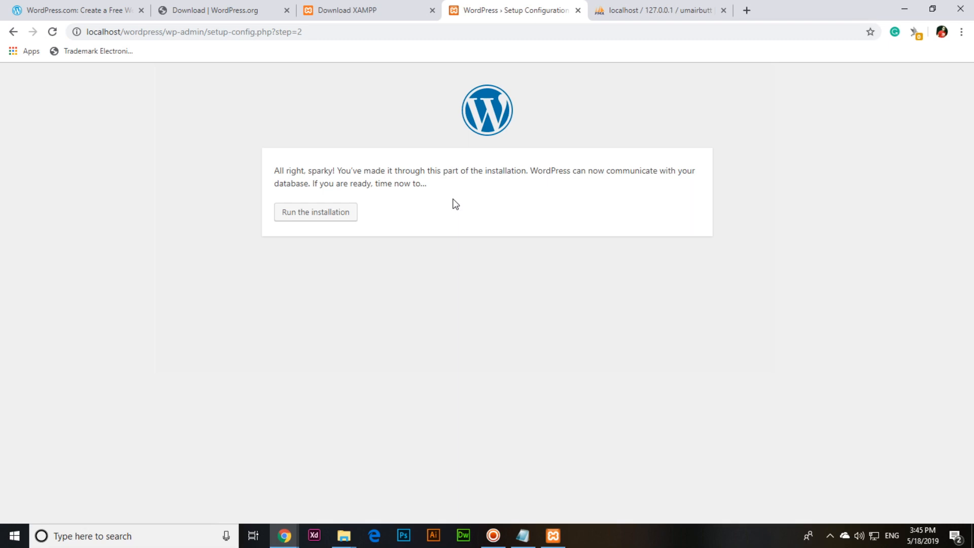
{"action": "left_click", "coordinate": [324, 216]}
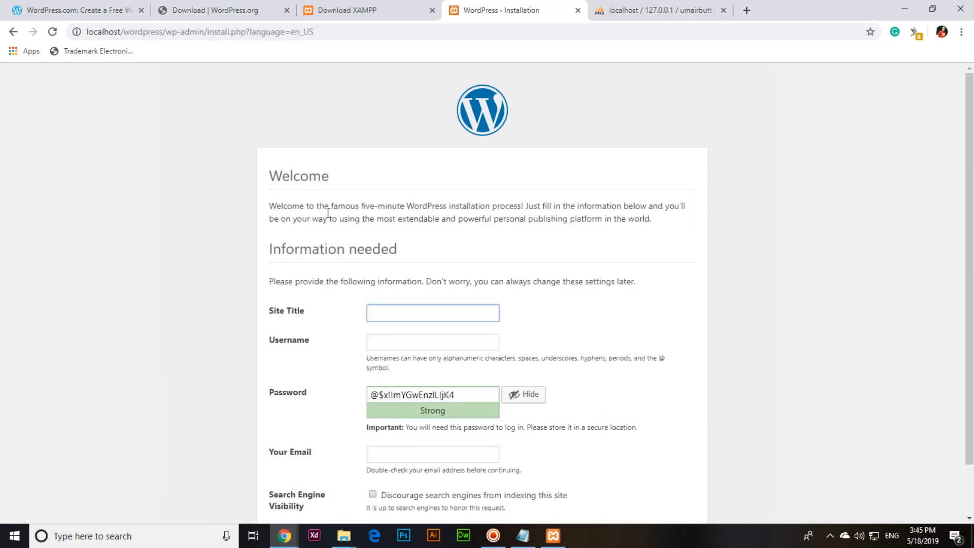
Step: Fill in the site title, username admin and the admin e-mail address
{"action": "scroll", "coordinate": [330, 216], "scroll_direction": "down", "scroll_amount": 1}
{"action": "type", "text": "Umair Butt"}
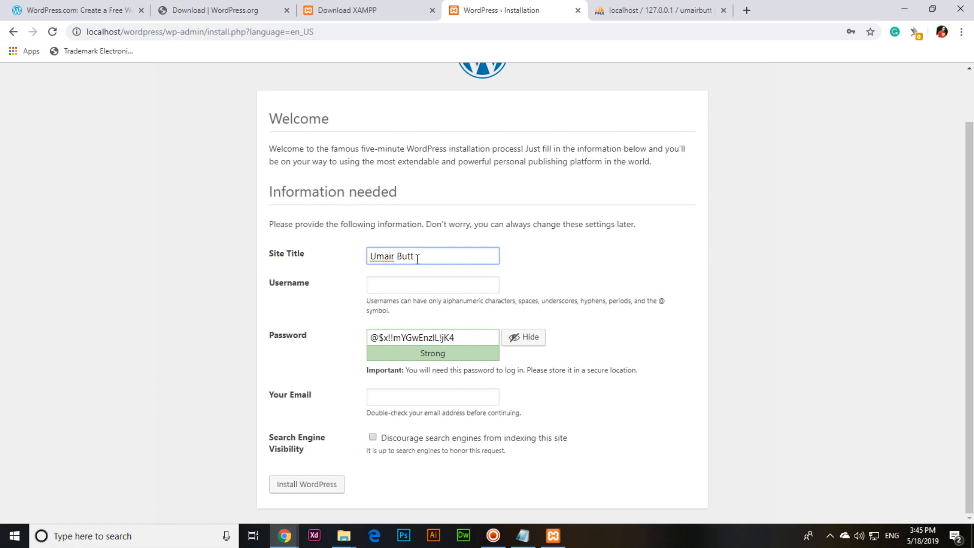
{"action": "left_click", "coordinate": [426, 283]}
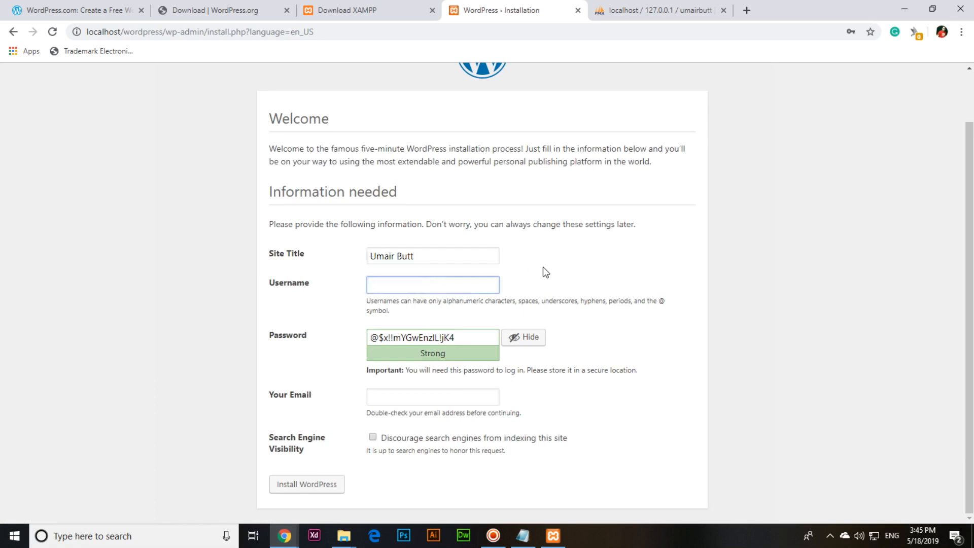
{"action": "type", "text": "admin"}
{"action": "left_click", "coordinate": [417, 393]}
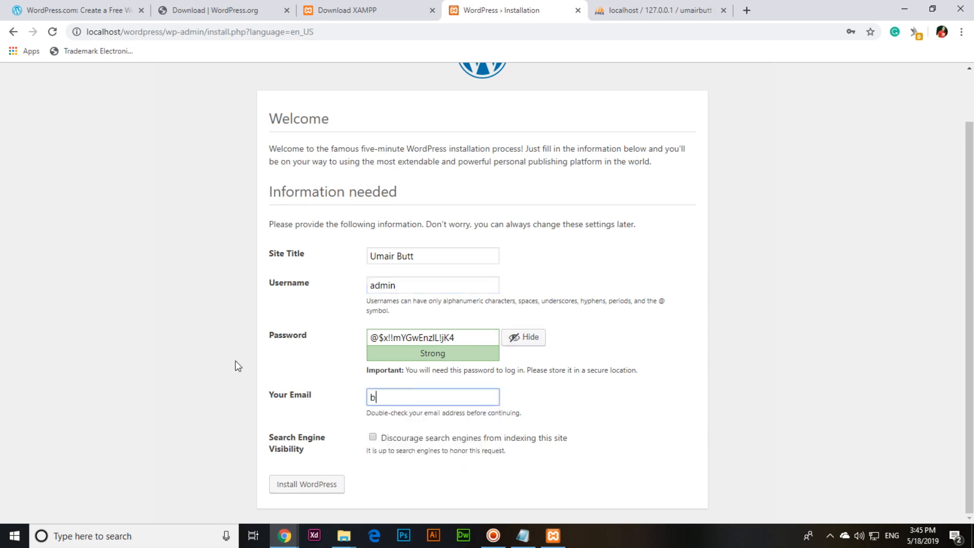
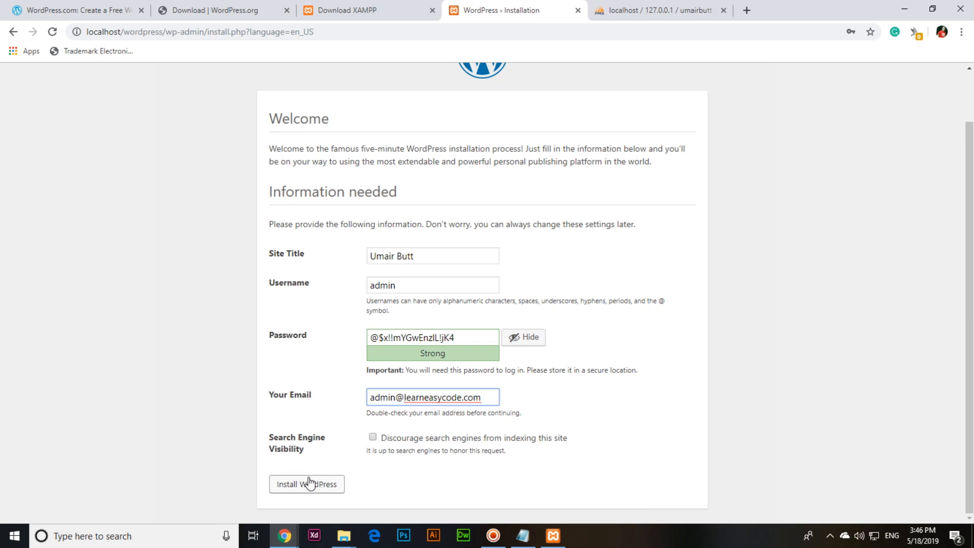
Step: Set a custom weak password, confirm its use, and install WordPress
{"action": "left_click", "coordinate": [515, 338]}
{"action": "type", "text": "a•••••••••"}
{"action": "scroll", "coordinate": [390, 339], "scroll_direction": "down", "scroll_amount": 1}
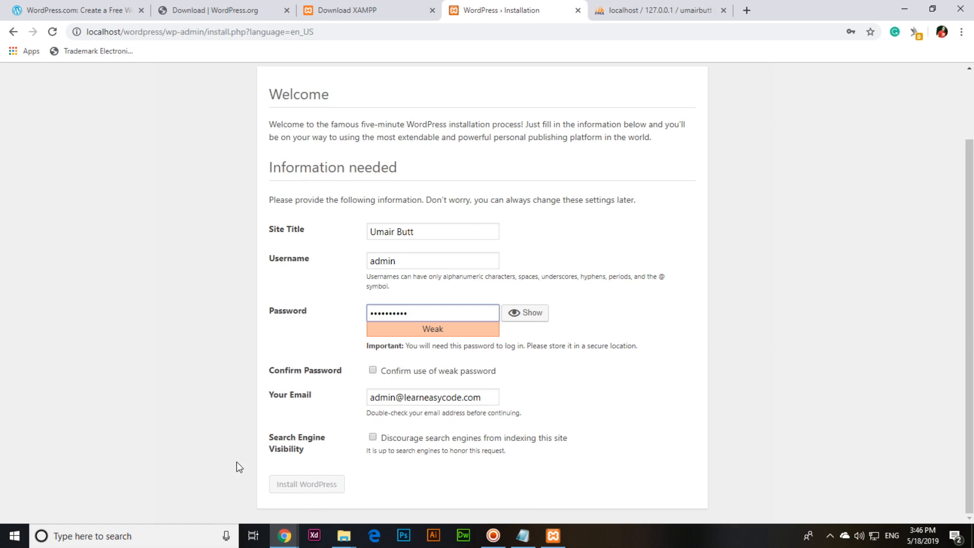
{"action": "left_click", "coordinate": [374, 371]}
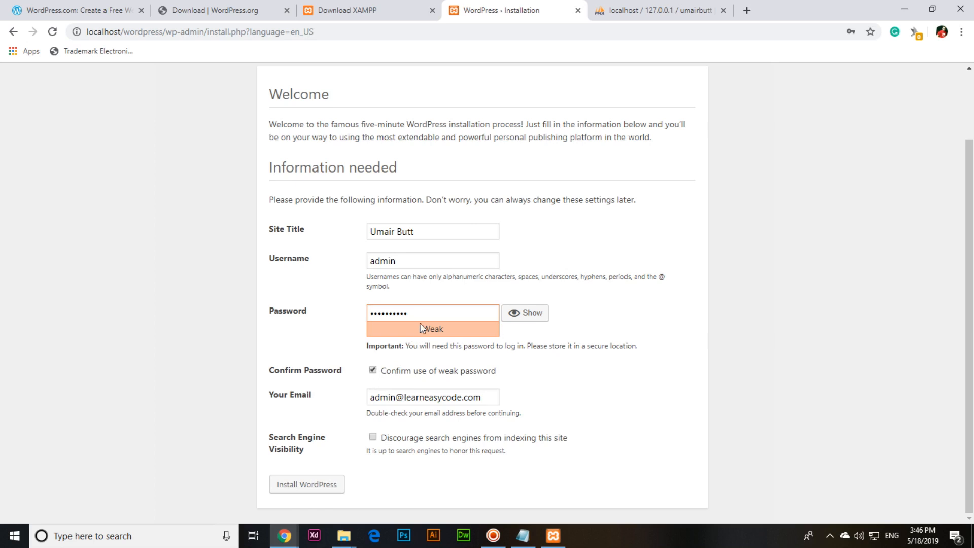
{"action": "left_click_drag", "start_coordinate": [411, 313], "coordinate": [275, 308]}
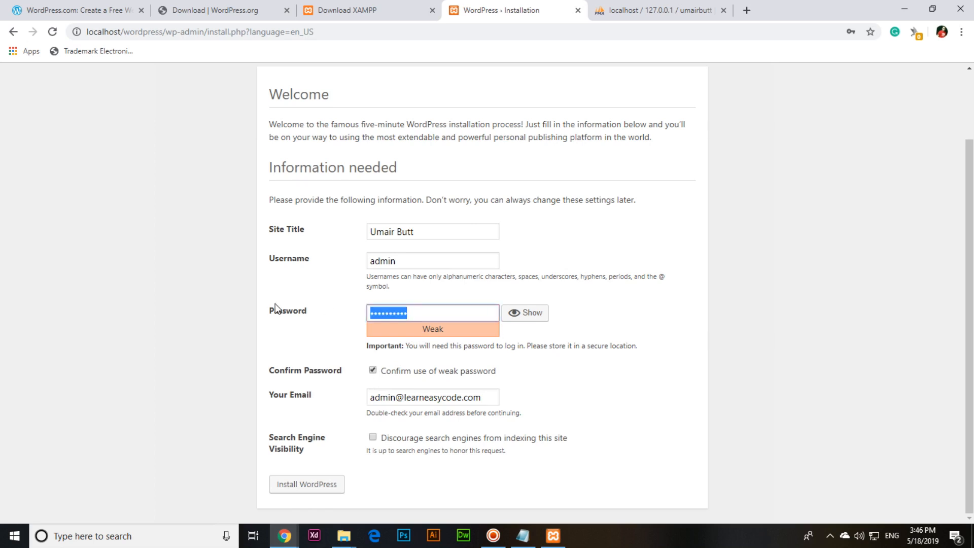
{"action": "type", "text": "••••••••••••••"}
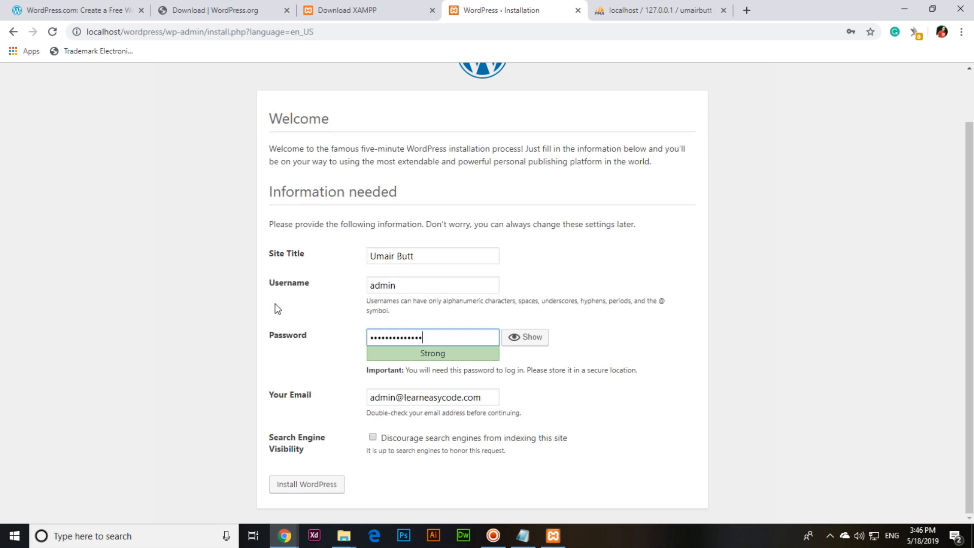
{"action": "key", "text": "BackSpace"}
{"action": "key", "text": "BackSpace"}
{"action": "key", "text": "BackSpace"}
{"action": "key", "text": "BackSpace"}
{"action": "key", "text": "BackSpace"}
{"action": "key", "text": "BackSpace"}
{"action": "key", "text": "BackSpace"}
{"action": "key", "text": "BackSpace"}
{"action": "key", "text": "BackSpace"}
{"action": "key", "text": "BackSpace"}
{"action": "key", "text": "BackSpace"}
{"action": "key", "text": "BackSpace"}
{"action": "key", "text": "BackSpace"}
{"action": "key", "text": "BackSpace"}
{"action": "type", "text": "••••••••••"}
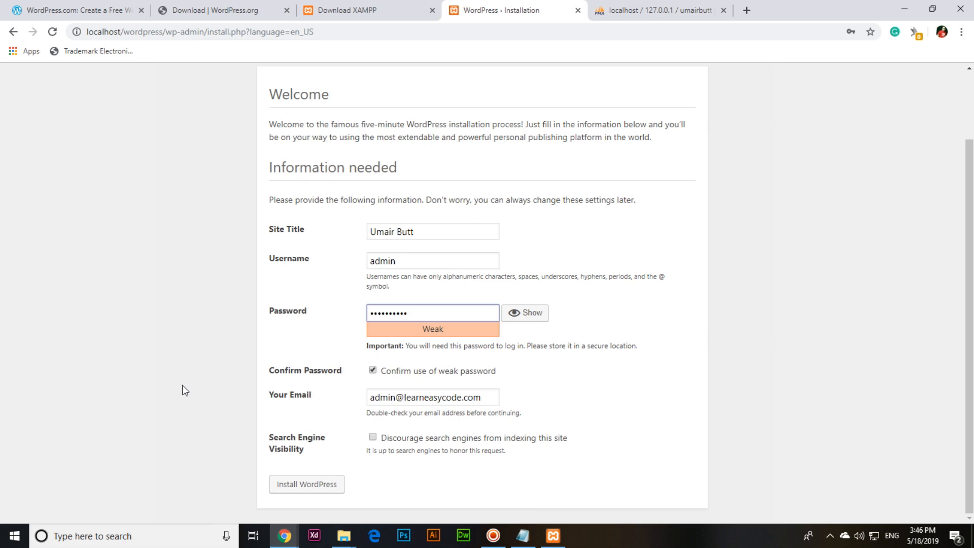
{"action": "left_click", "coordinate": [300, 486]}
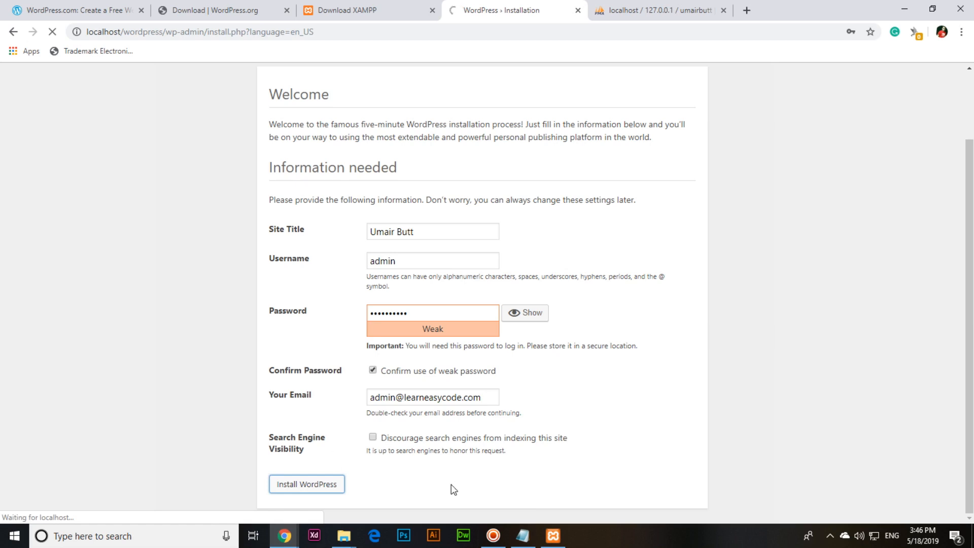
{"action": "left_click", "coordinate": [494, 536]}
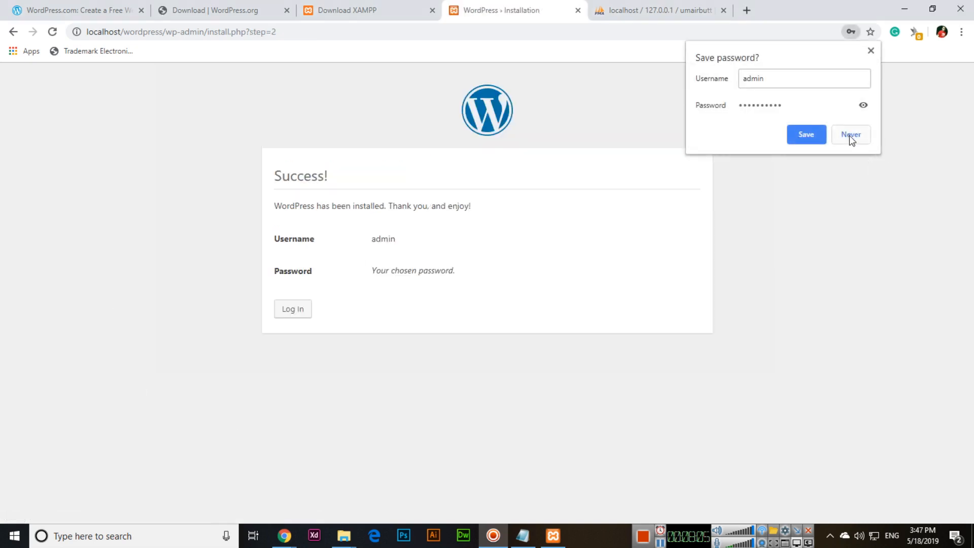
Step: Decline Chrome's password save, go to the WordPress login page, and bring up Notepad
{"action": "left_click", "coordinate": [851, 134]}
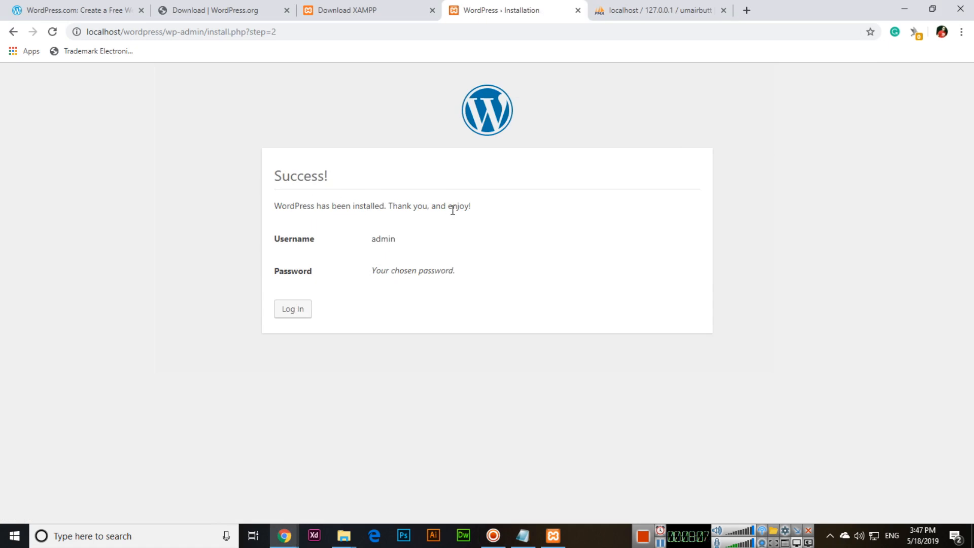
{"action": "left_click", "coordinate": [303, 317]}
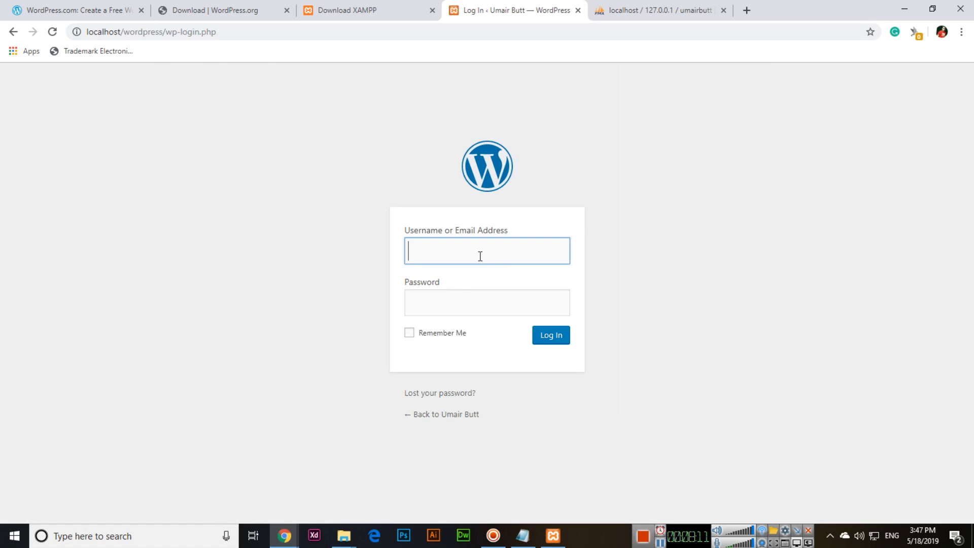
{"action": "left_click", "coordinate": [523, 535]}
Step: Replace the note with localhost/wordpress as Main Website URL and localhost/wordpress/wp-admin as Wordpress Dashboard
{"action": "left_click_drag", "start_coordinate": [670, 290], "coordinate": [620, 244]}
{"action": "key", "text": "Delete"}
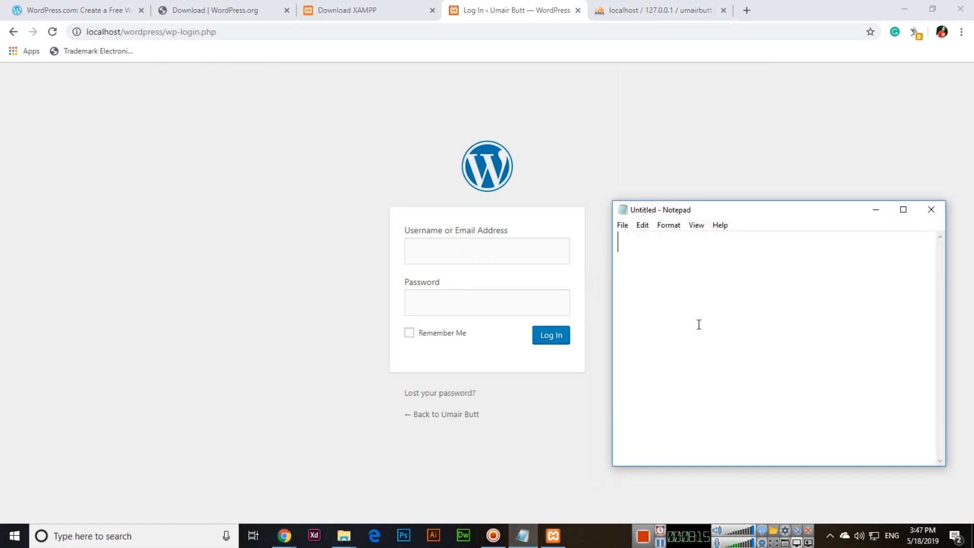
{"action": "type", "text": "localhos"}
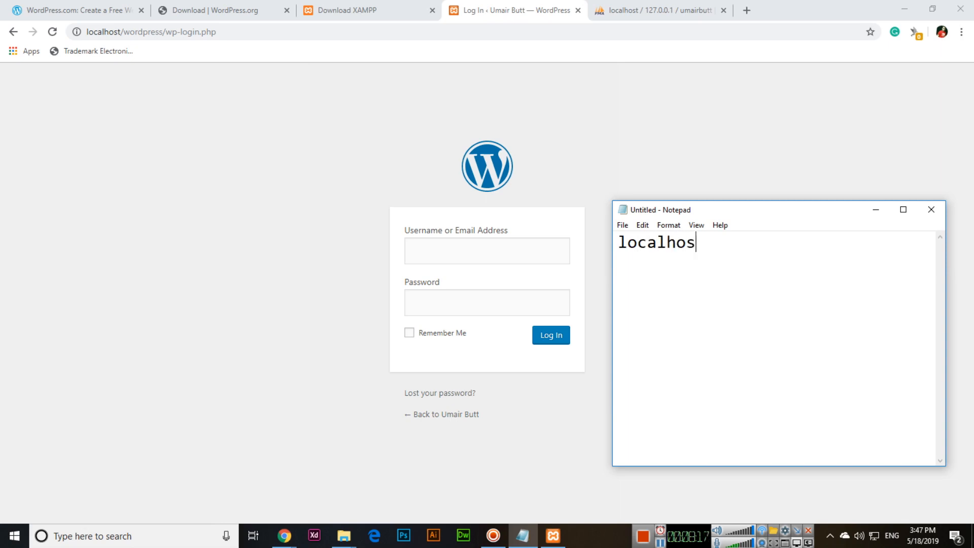
{"action": "type", "text": "t/wordpress"}
{"action": "key", "text": "Return"}
{"action": "type", "text": "Main Website"}
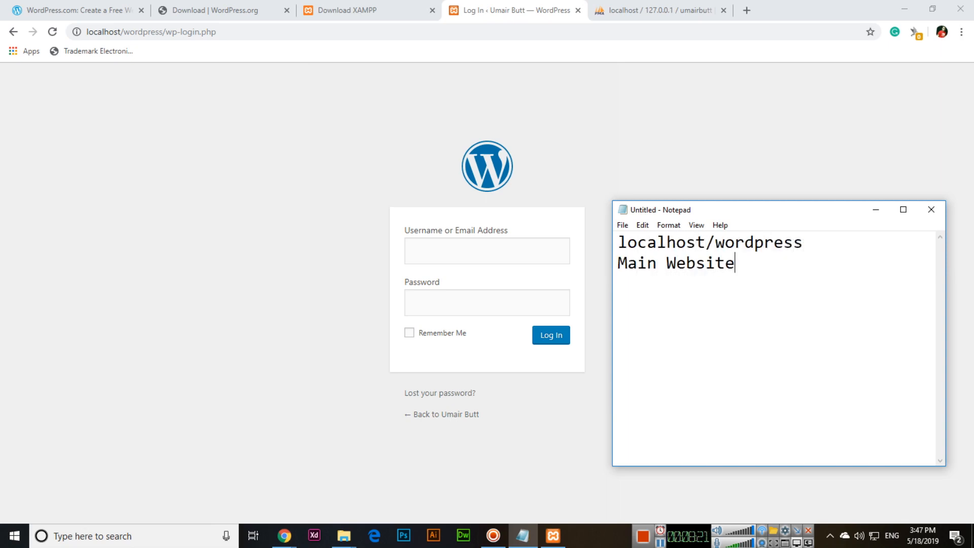
{"action": "type", "text": " URL  "}
{"action": "type", "text": "localhost/"}
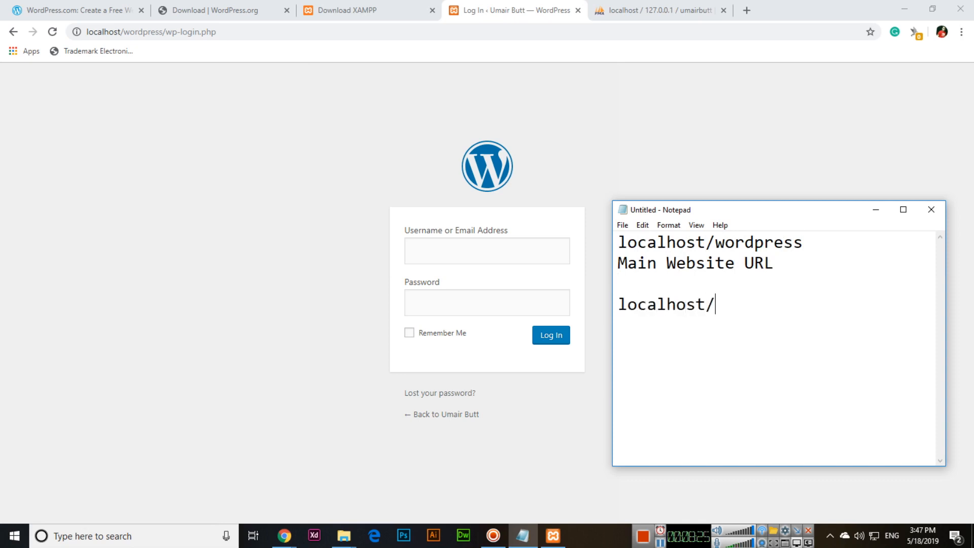
{"action": "type", "text": "wordpress/wp-"}
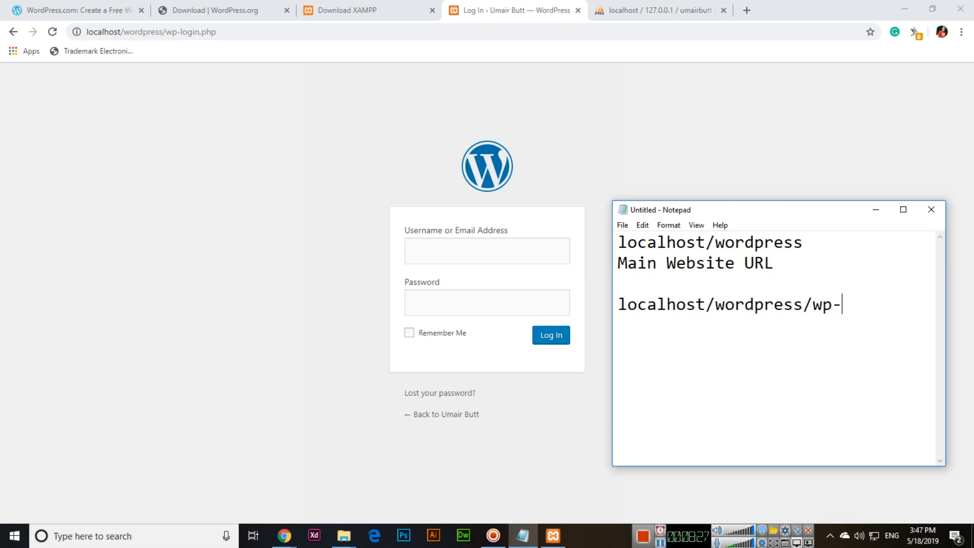
{"action": "type", "text": "admin"}
{"action": "key", "text": "Return"}
{"action": "type", "text": "Wordpress "}
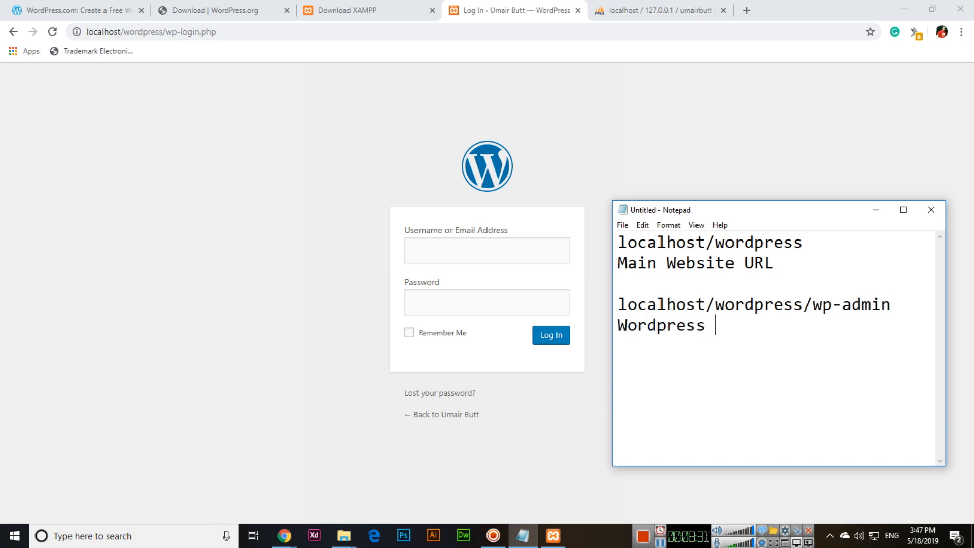
{"action": "type", "text": "Dashboard"}
{"action": "key", "text": "Return"}
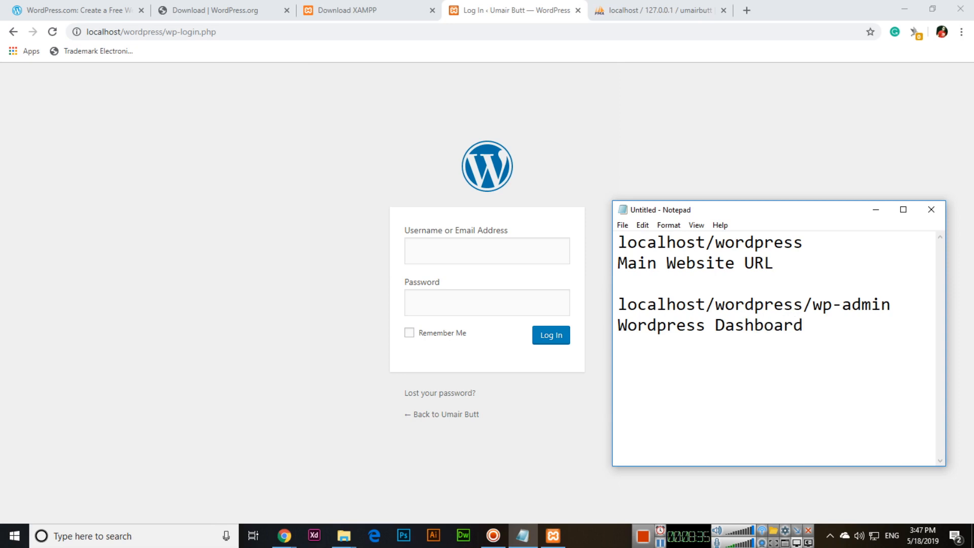
{"action": "left_click", "coordinate": [523, 87]}
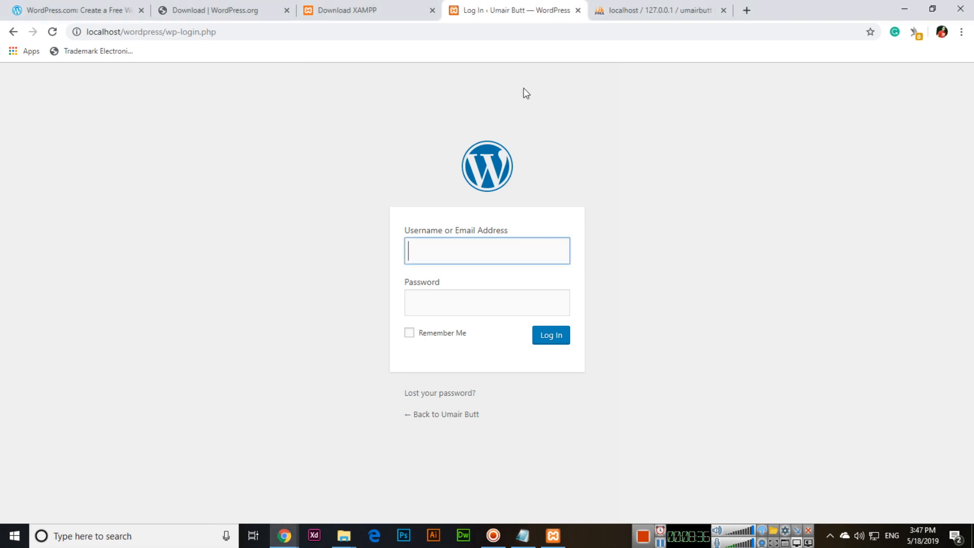
Step: Log in at localhost/wordpress/wp-admin as admin with the account password
{"action": "left_click", "coordinate": [578, 10]}
{"action": "left_click", "coordinate": [600, 10]}
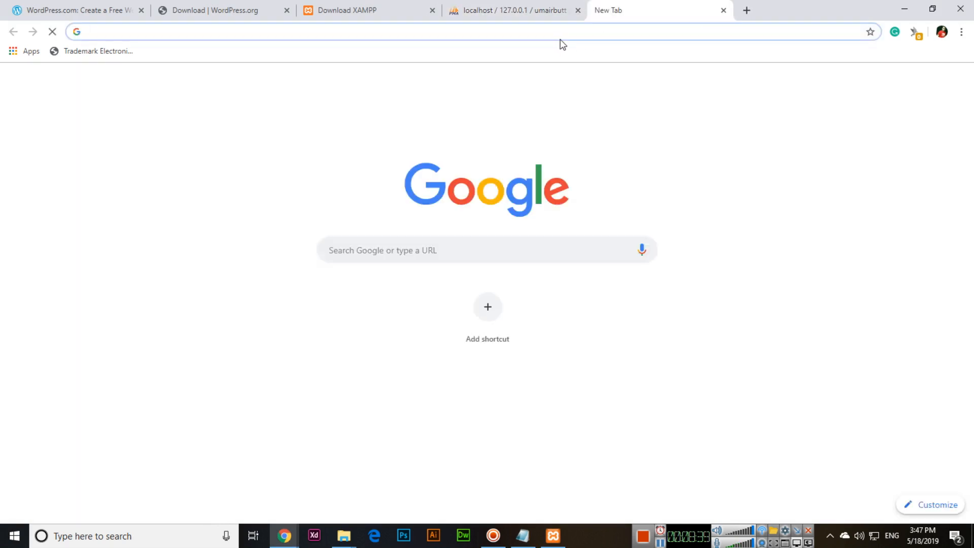
{"action": "type", "text": "localhost/wordpress/wp-admin"}
{"action": "key", "text": "Return"}
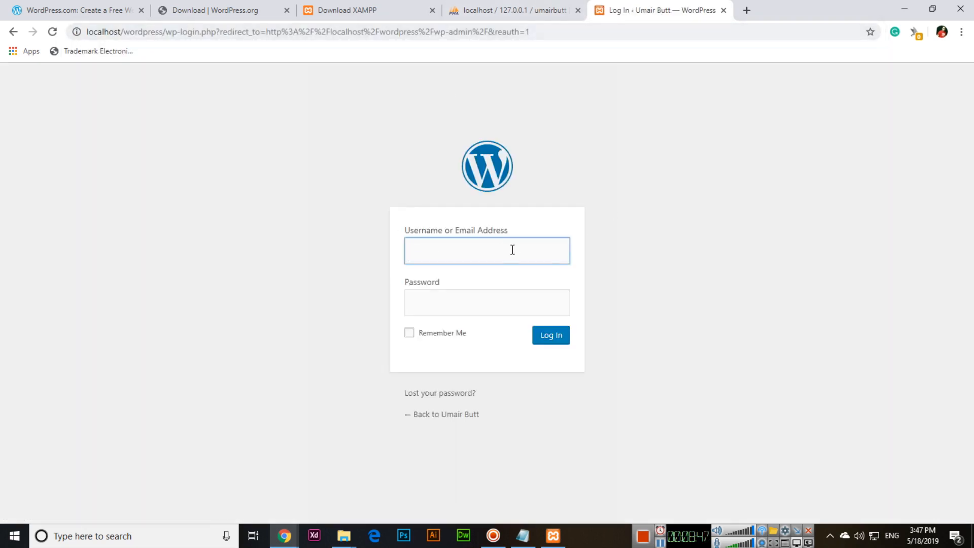
{"action": "type", "text": "admin"}
{"action": "key", "text": "Tab"}
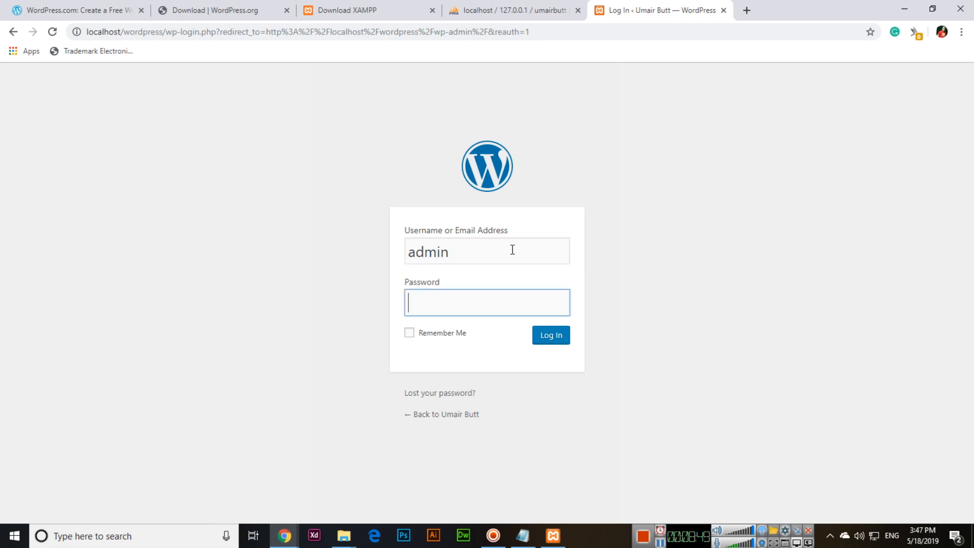
{"action": "type", "text": "**********"}
{"action": "key", "text": "Return"}
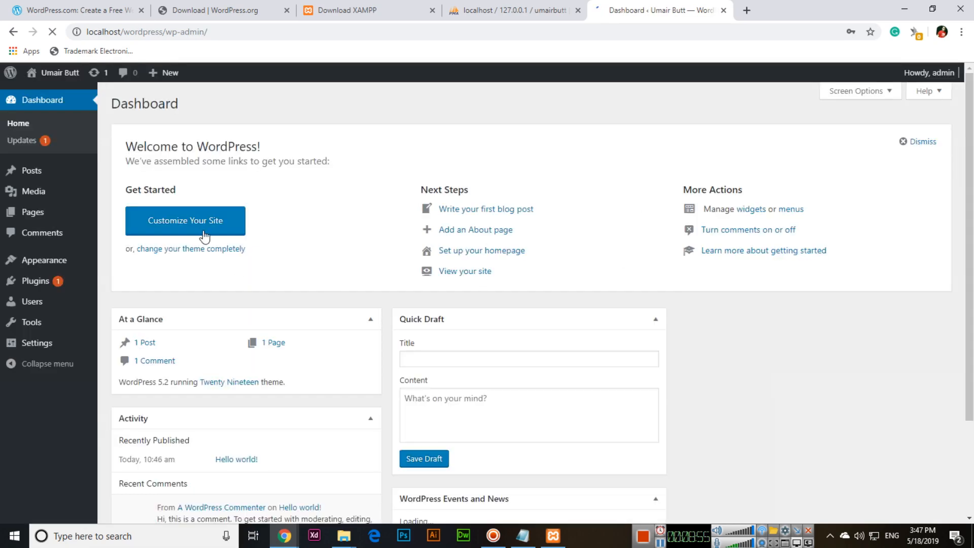
{"action": "scroll", "coordinate": [414, 279], "scroll_direction": "down", "scroll_amount": 2}
{"action": "scroll", "coordinate": [415, 279], "scroll_direction": "up", "scroll_amount": 2}
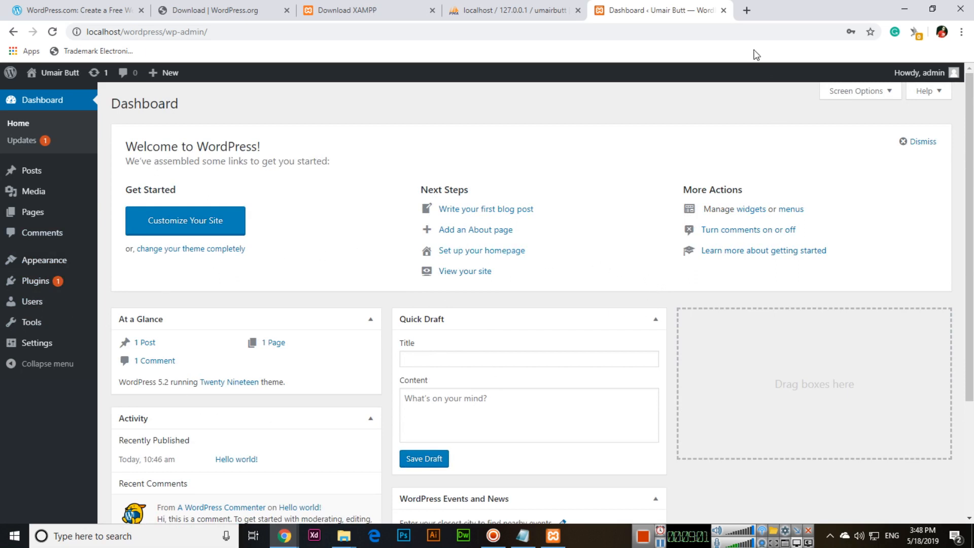
{"action": "left_click", "coordinate": [751, 14]}
Step: Load localhost/wordpress in the new tab and compare it with the Dashboard tab
{"action": "type", "text": "loca"}
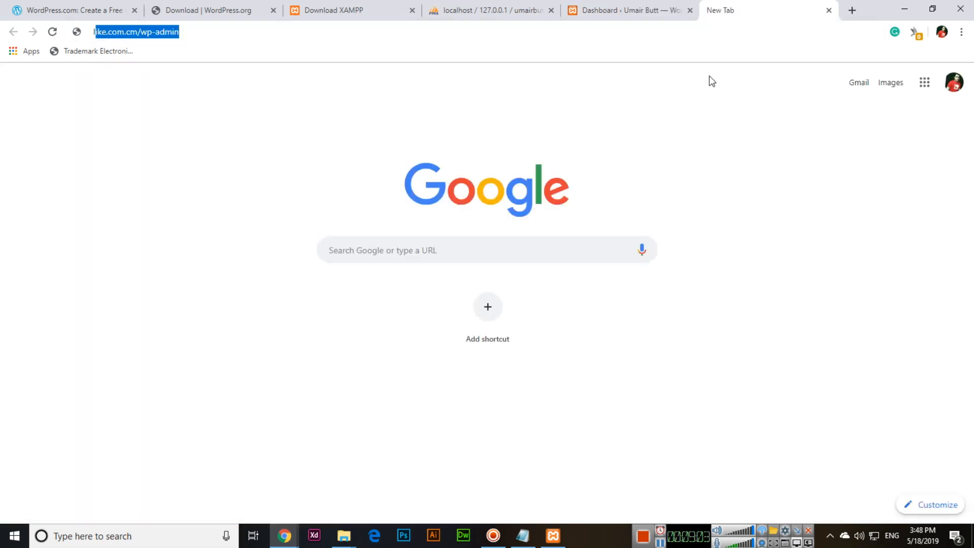
{"action": "type", "text": "lhost/word"}
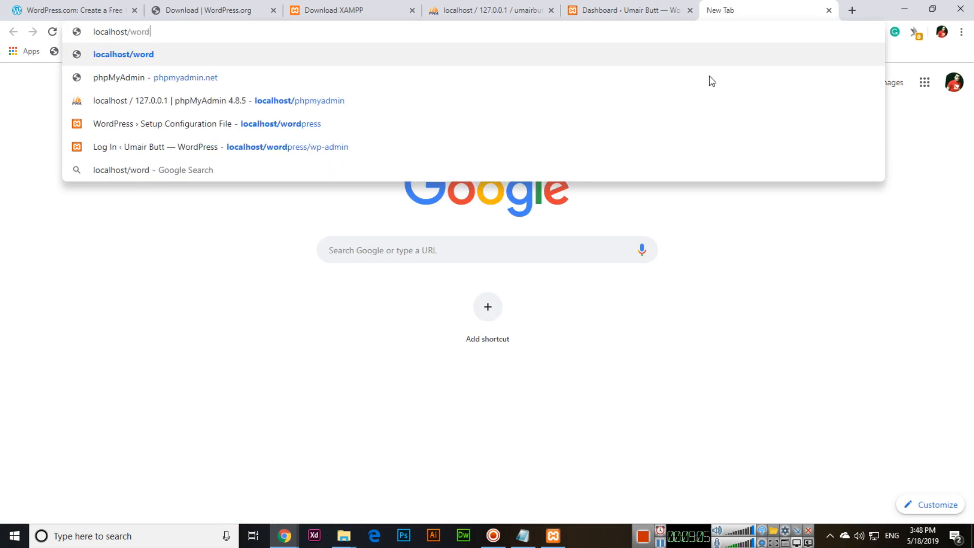
{"action": "type", "text": "press"}
{"action": "key", "text": "Return"}
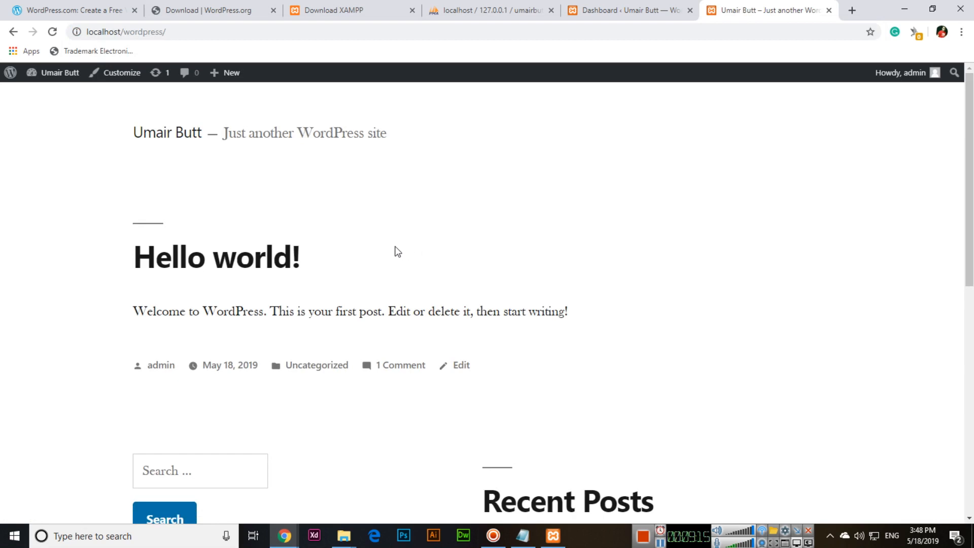
{"action": "scroll", "coordinate": [355, 159], "scroll_direction": "down", "scroll_amount": 10}
{"action": "scroll", "coordinate": [356, 365], "scroll_direction": "up", "scroll_amount": 10}
{"action": "left_click", "coordinate": [617, 5]}
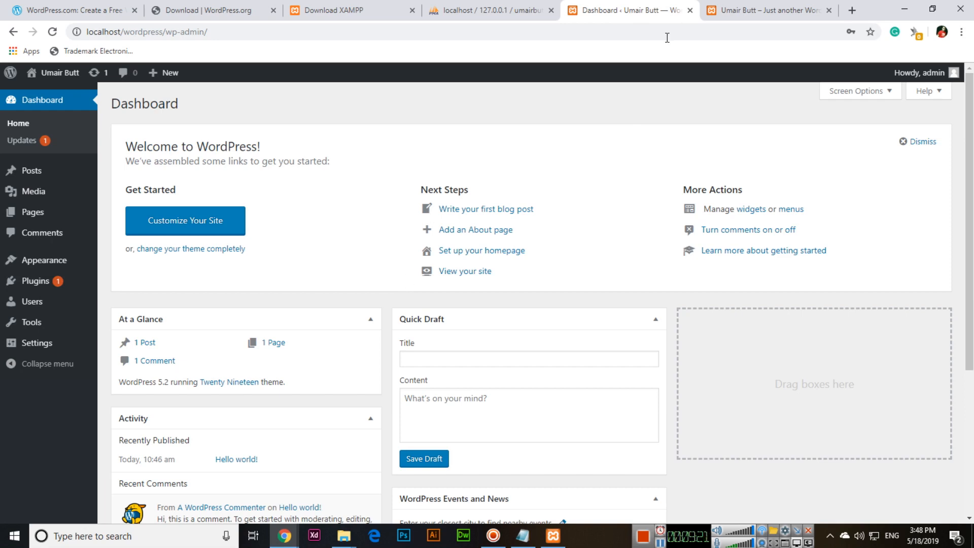
{"action": "mouse_move", "coordinate": [91, 307]}
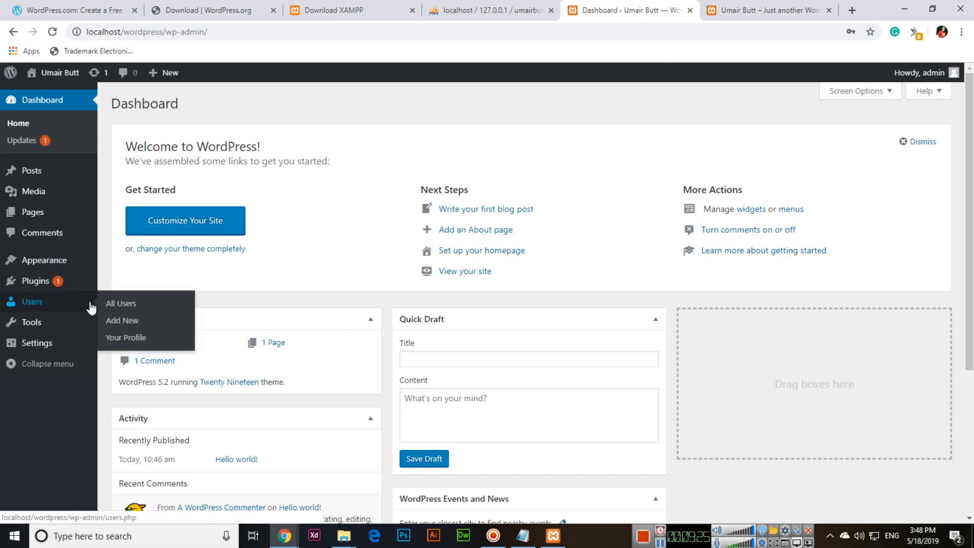
{"action": "left_click", "coordinate": [769, 10]}
{"action": "left_click", "coordinate": [654, 6]}
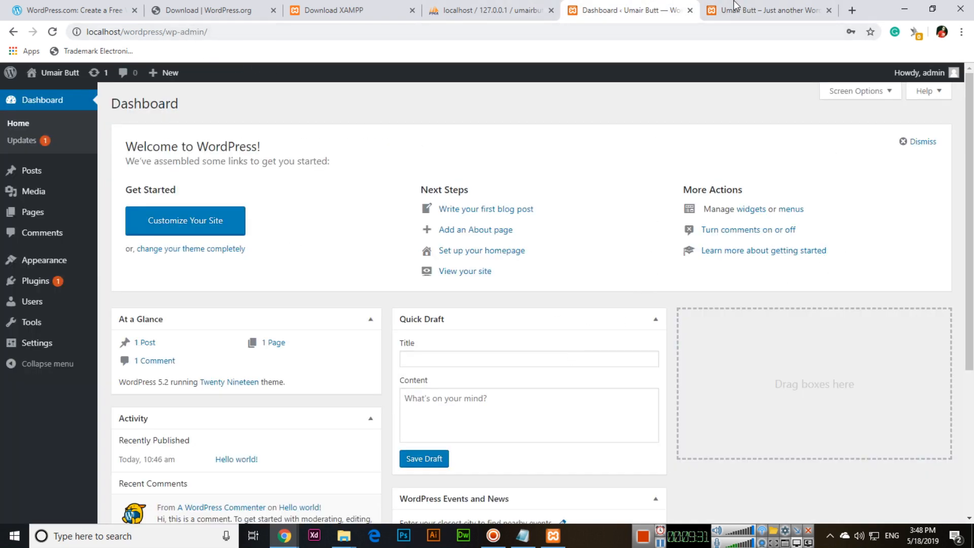
{"action": "left_click", "coordinate": [737, 7]}
{"action": "left_click", "coordinate": [632, 11]}
{"action": "left_click", "coordinate": [756, 11]}
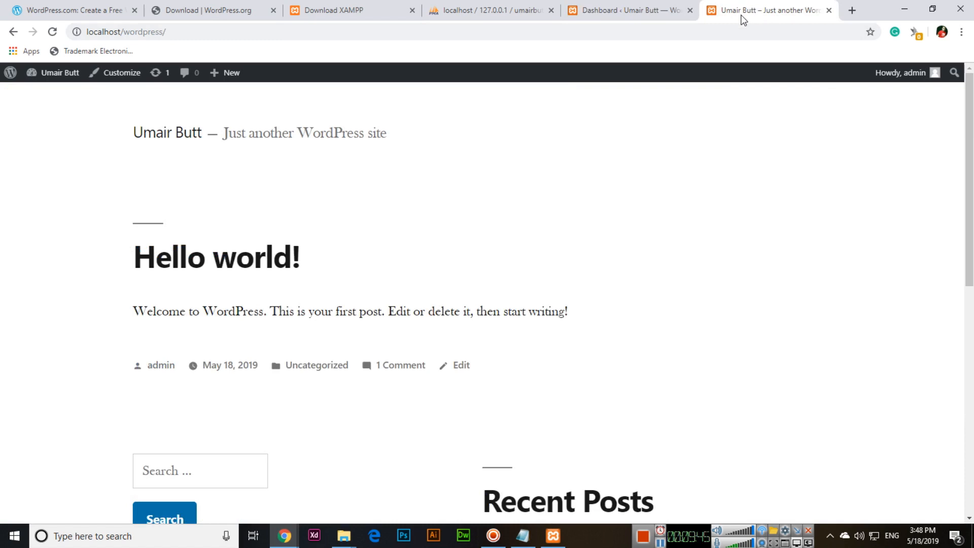
Step: Close the wordpress-5.2 and htdocs wordpress folder windows, then show the database in phpMyAdmin
{"action": "left_click", "coordinate": [208, 10]}
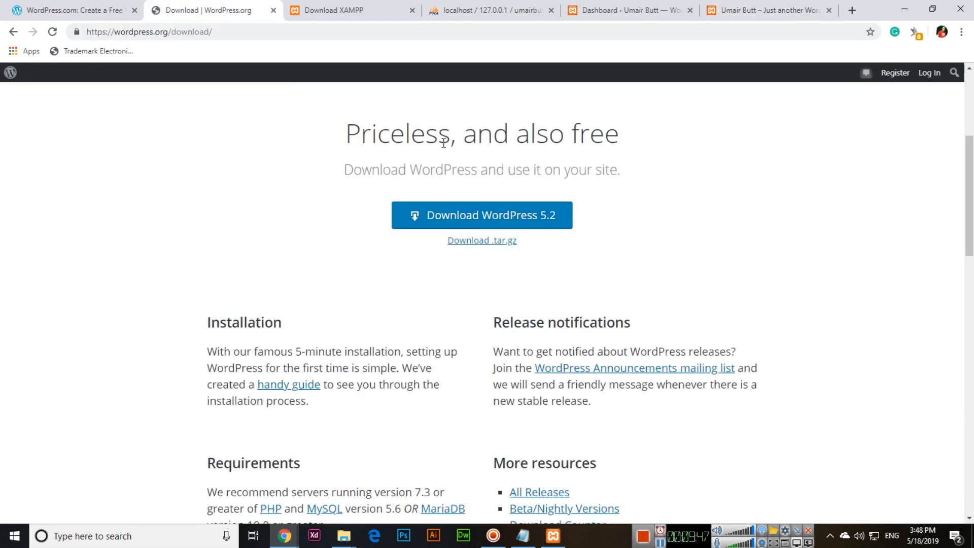
{"action": "left_click", "coordinate": [344, 536]}
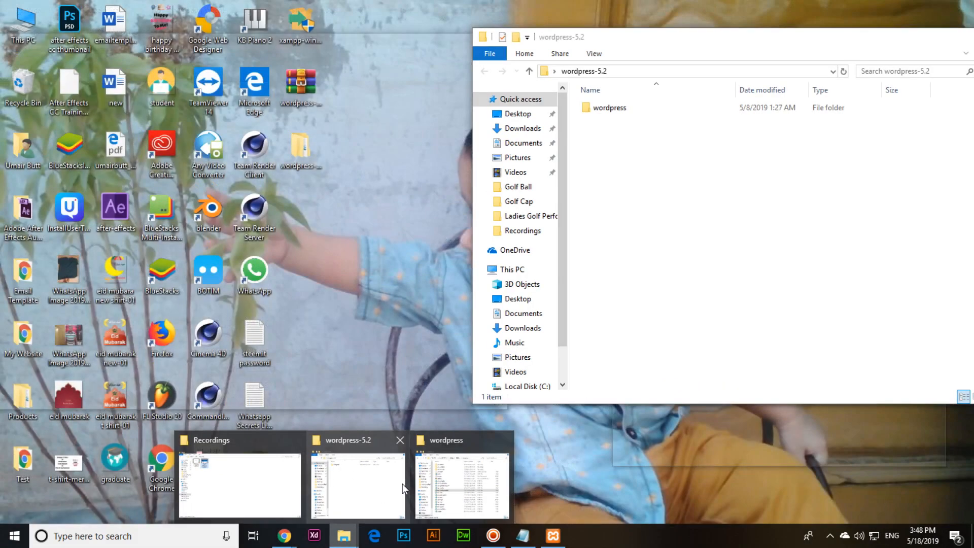
{"action": "left_click", "coordinate": [403, 483]}
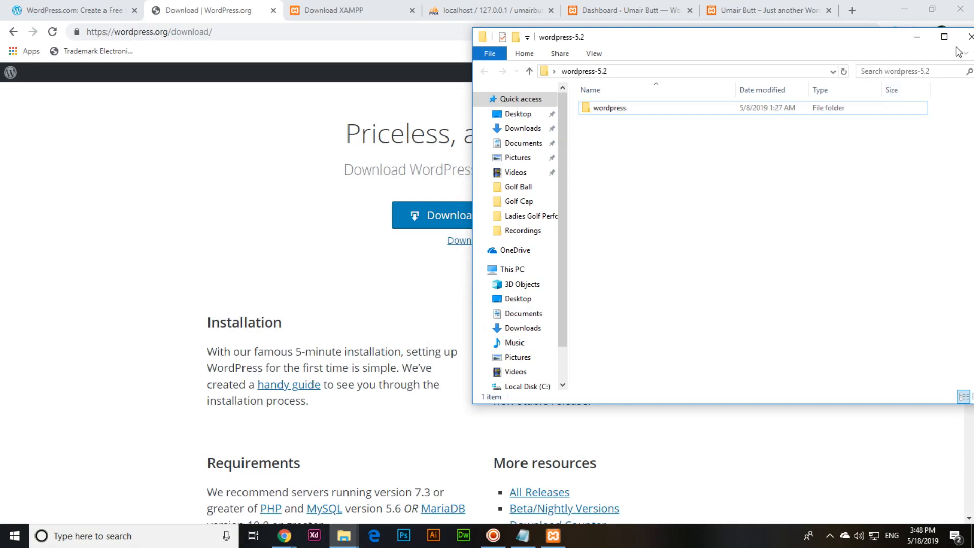
{"action": "left_click", "coordinate": [970, 36]}
{"action": "left_click", "coordinate": [344, 536]}
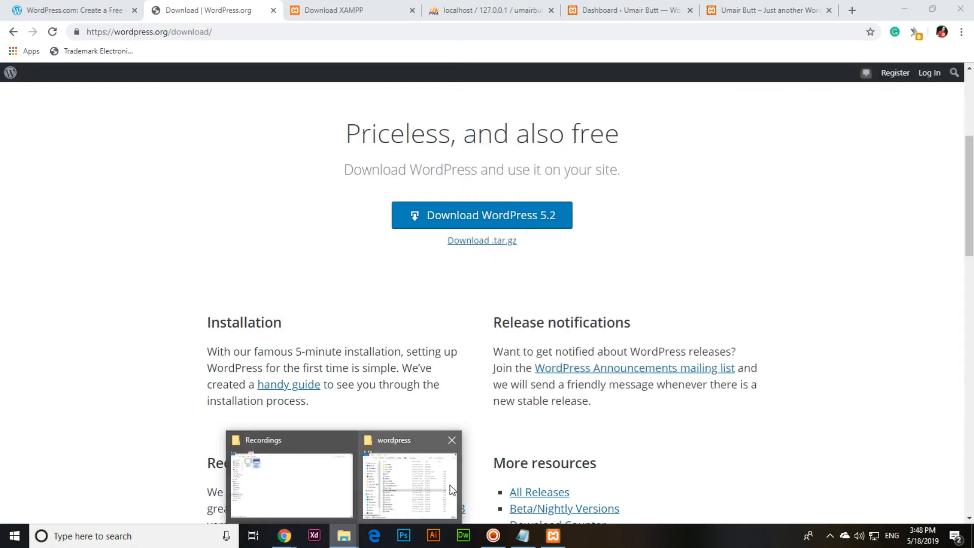
{"action": "left_click", "coordinate": [432, 457]}
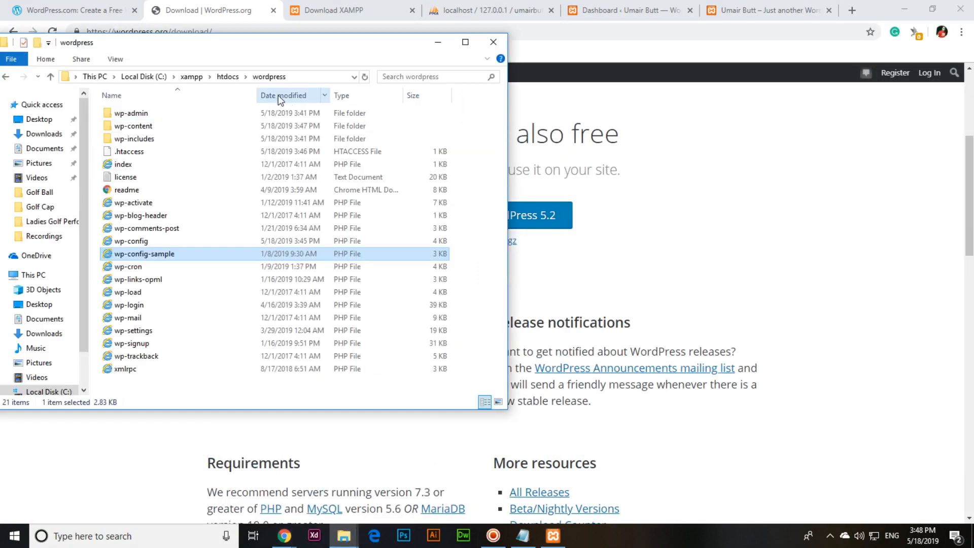
{"action": "left_click", "coordinate": [493, 42]}
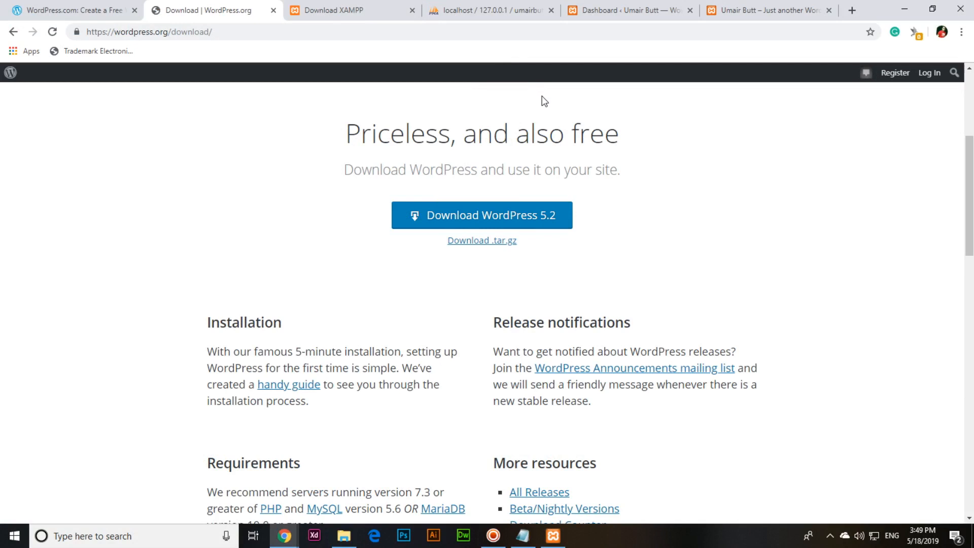
{"action": "left_click", "coordinate": [736, 10]}
{"action": "left_click", "coordinate": [507, 10]}
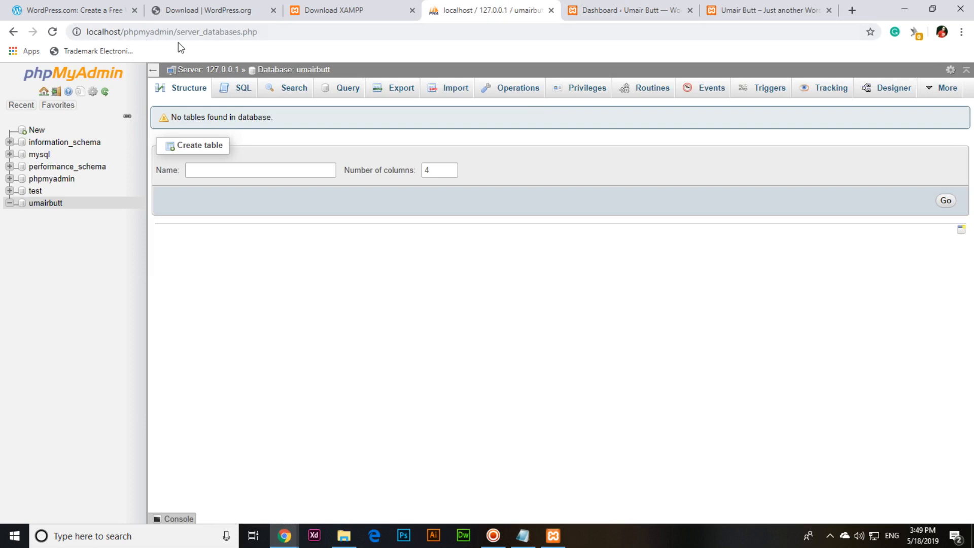
{"action": "left_click", "coordinate": [498, 536]}
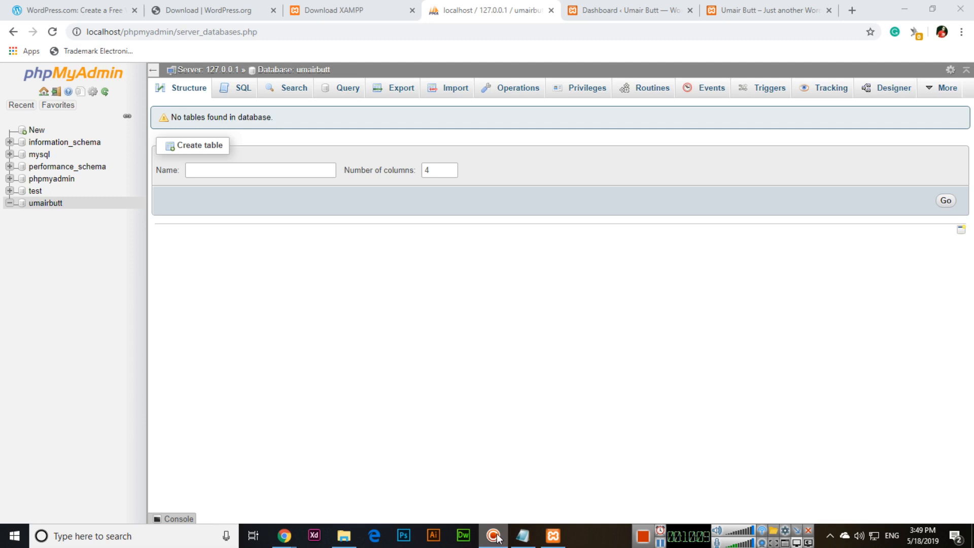